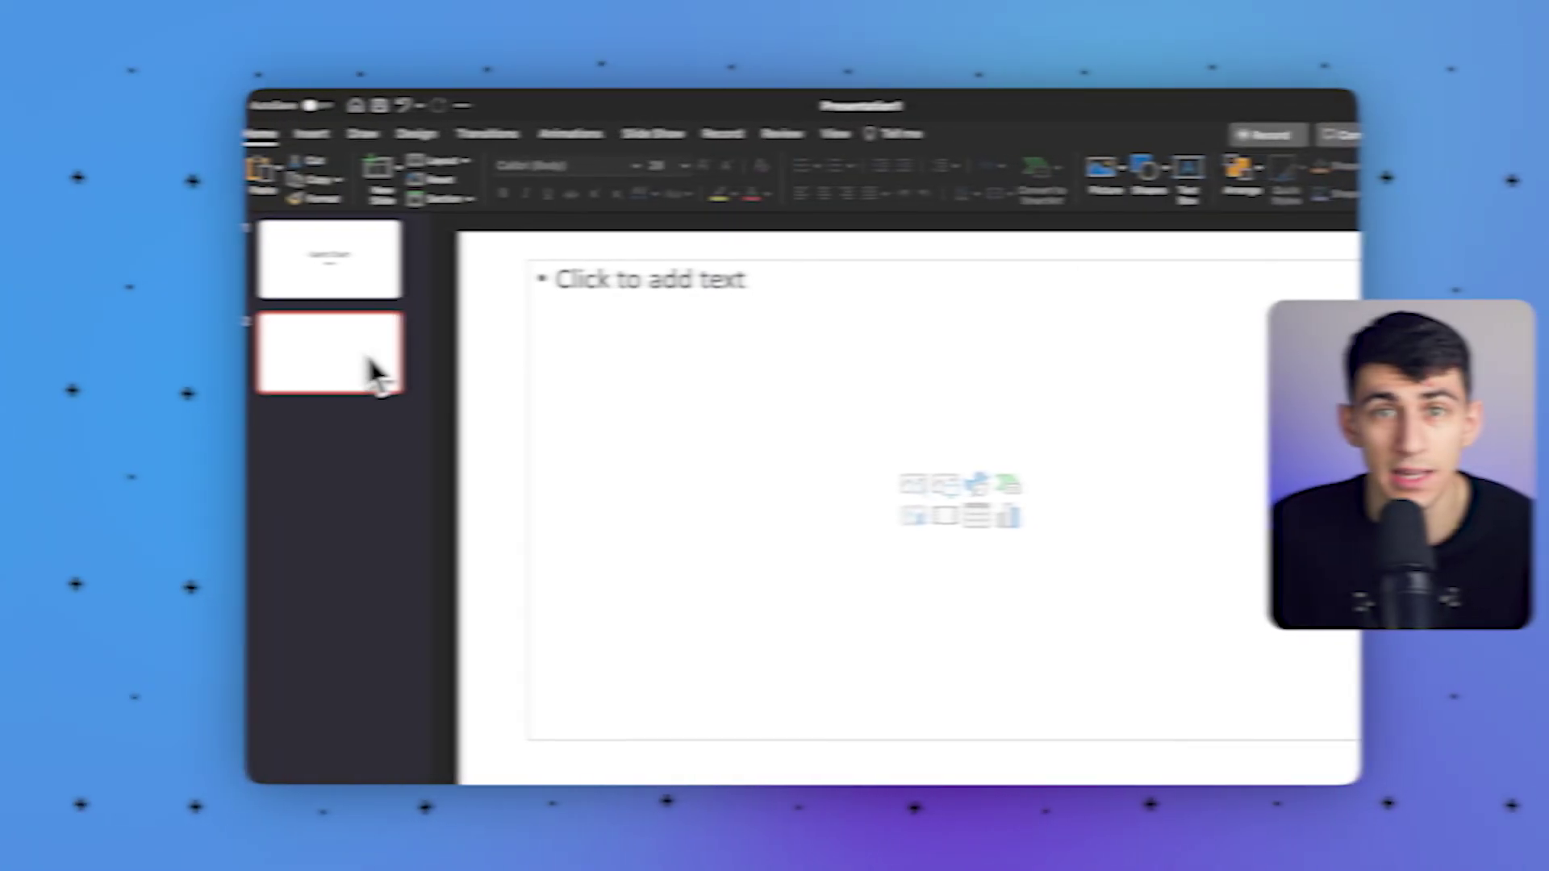
- Insert a Stacked Bar chart into the second slide's content box
left_click(568, 294)
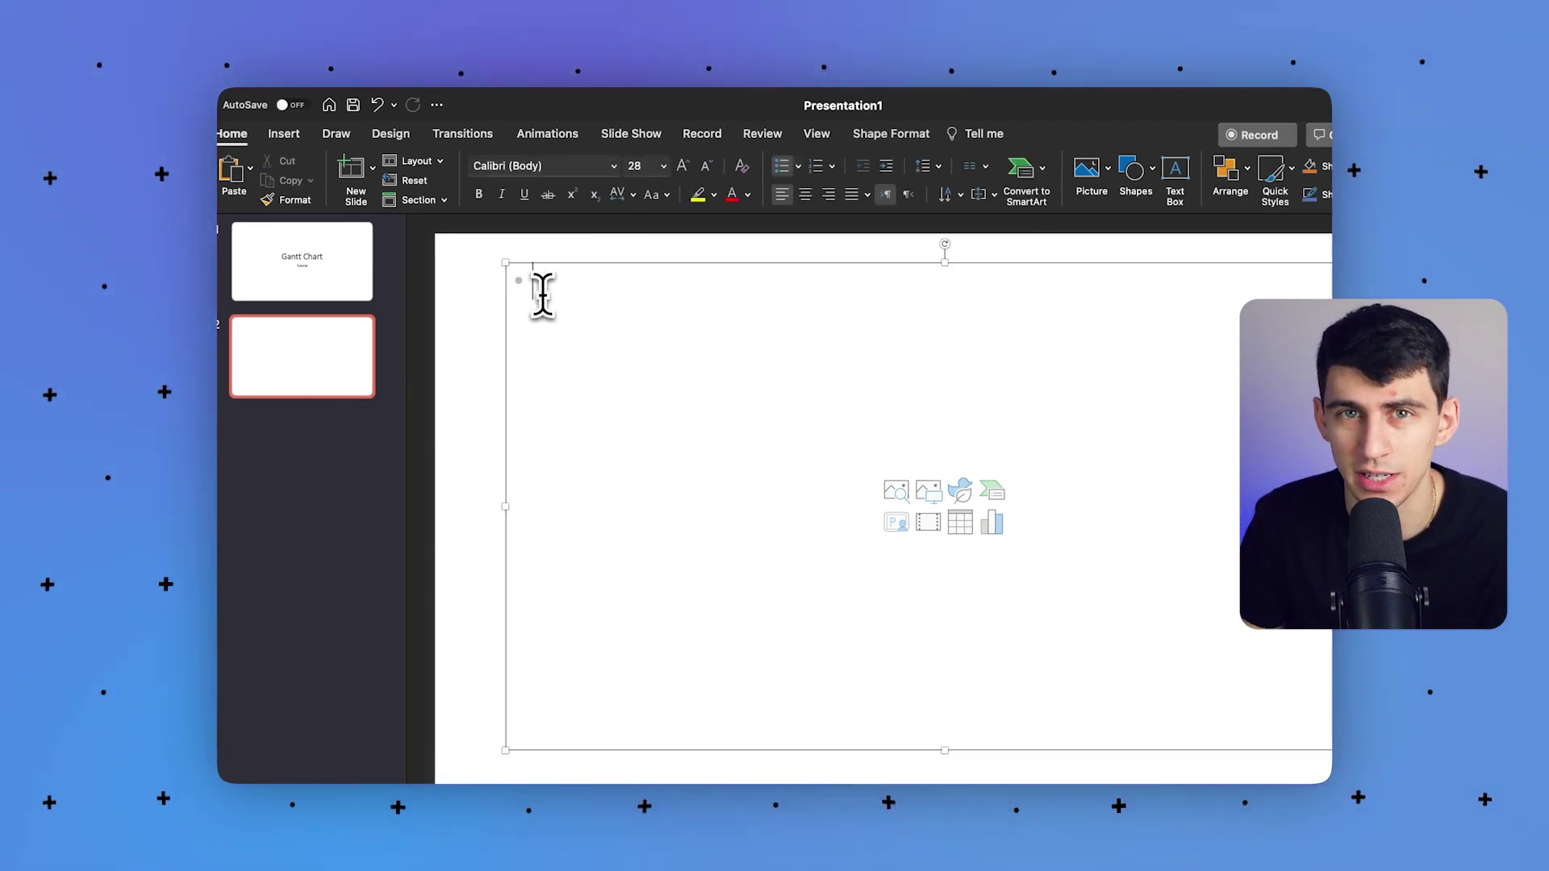
left_click(286, 134)
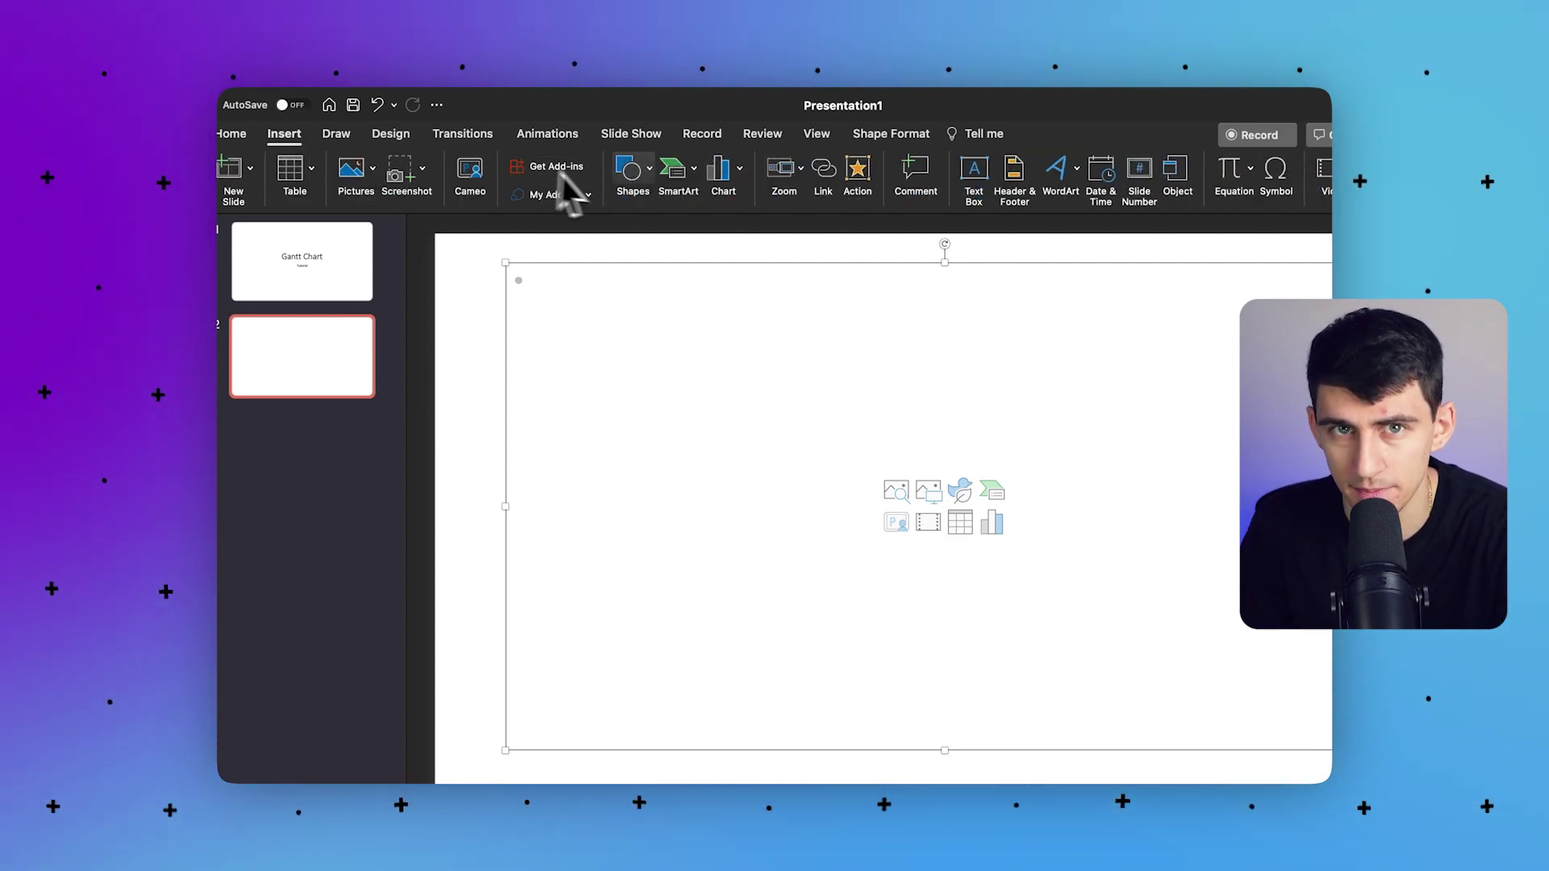
left_click(740, 171)
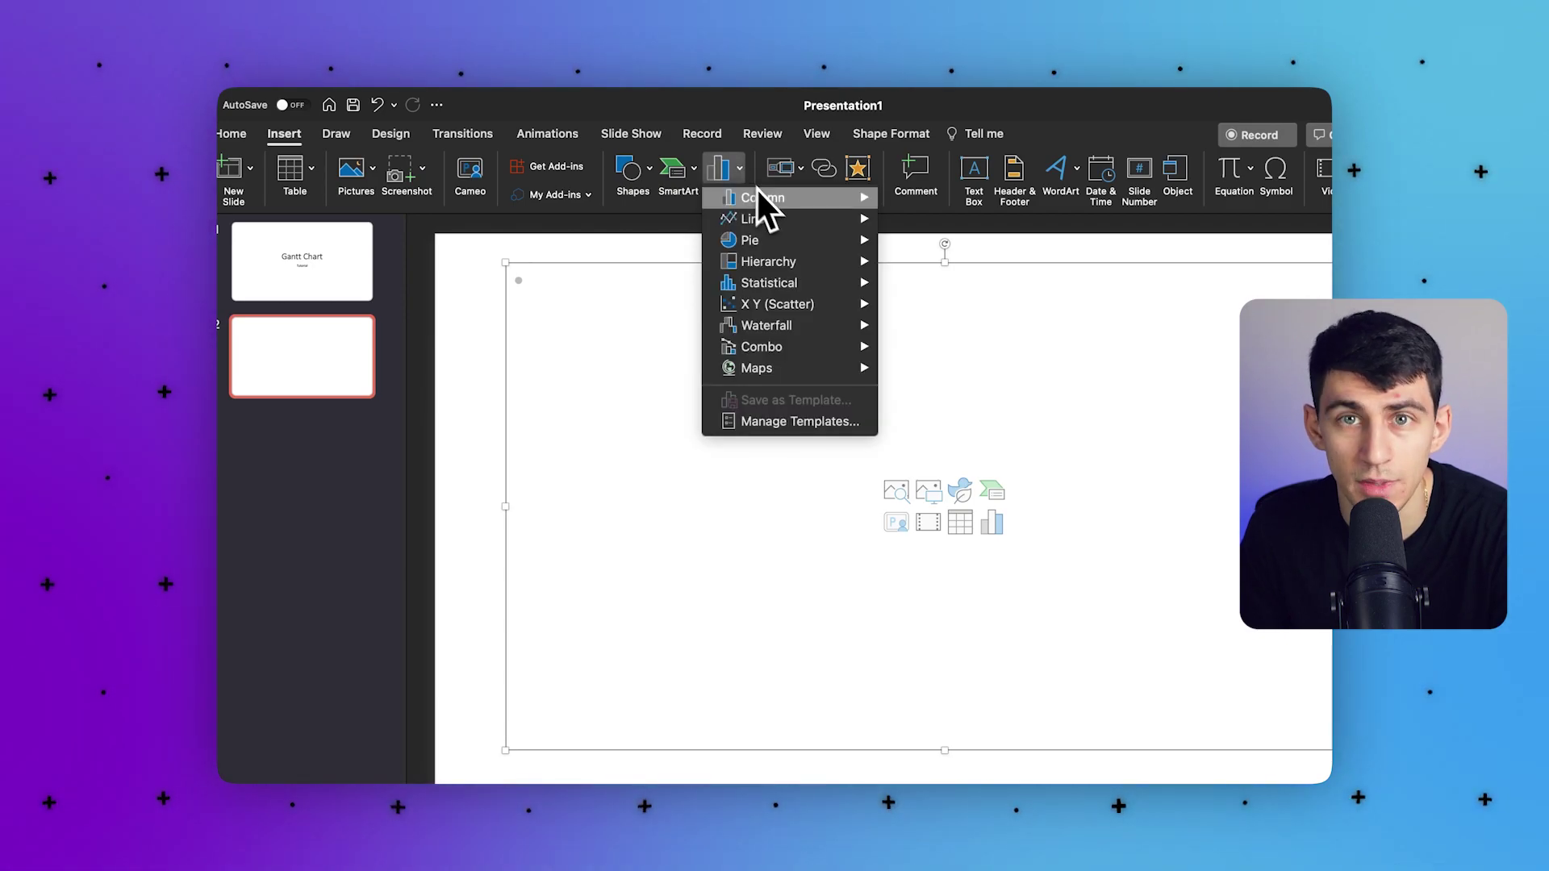
mouse_move(762, 198)
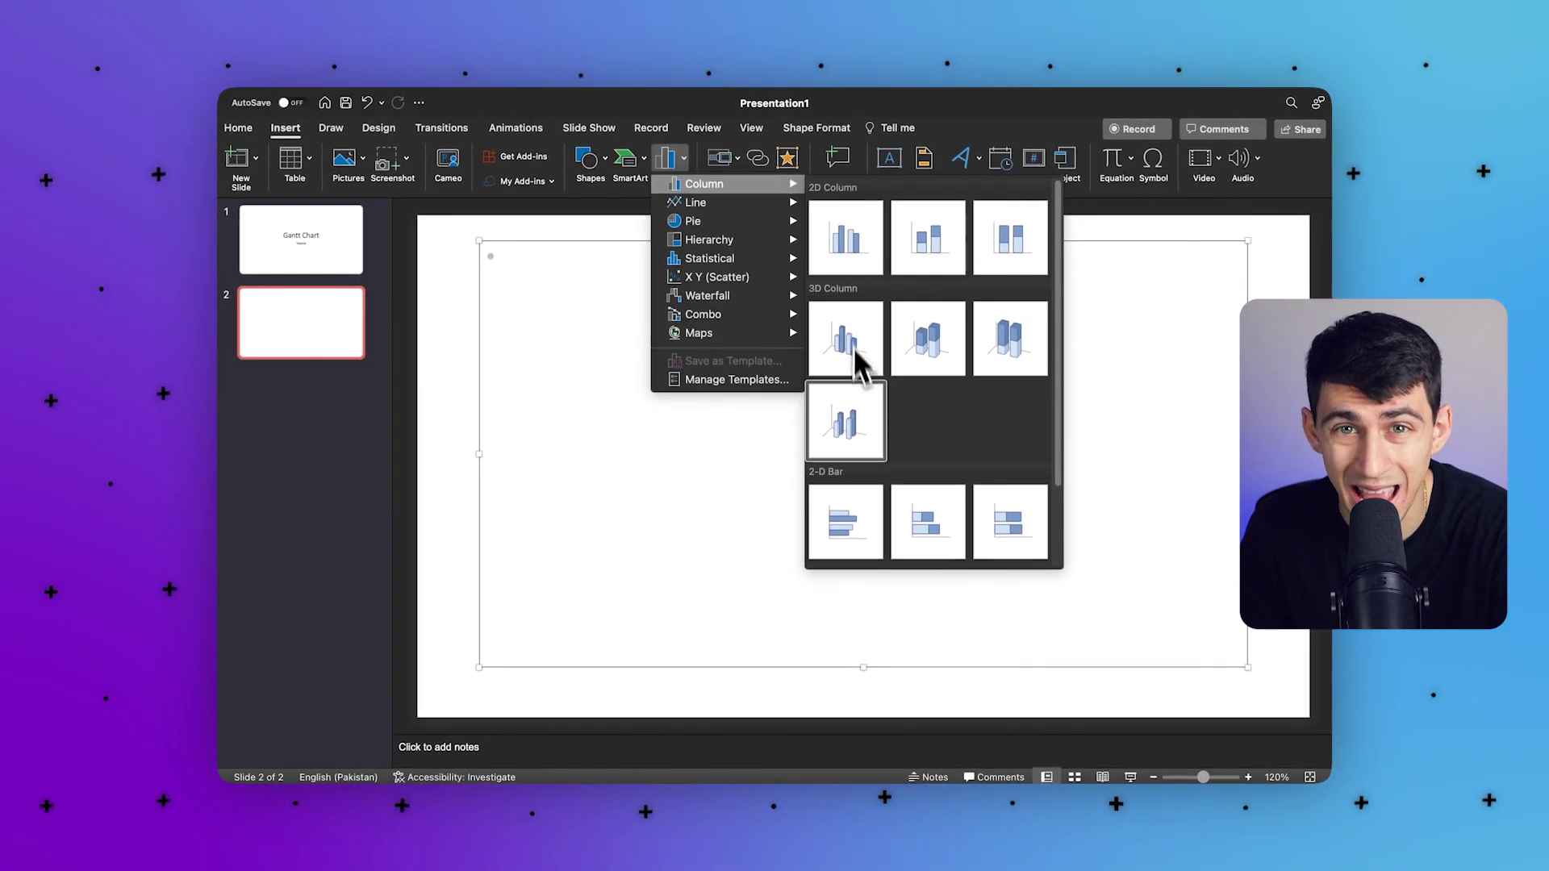
scroll(884, 444, "down", 2)
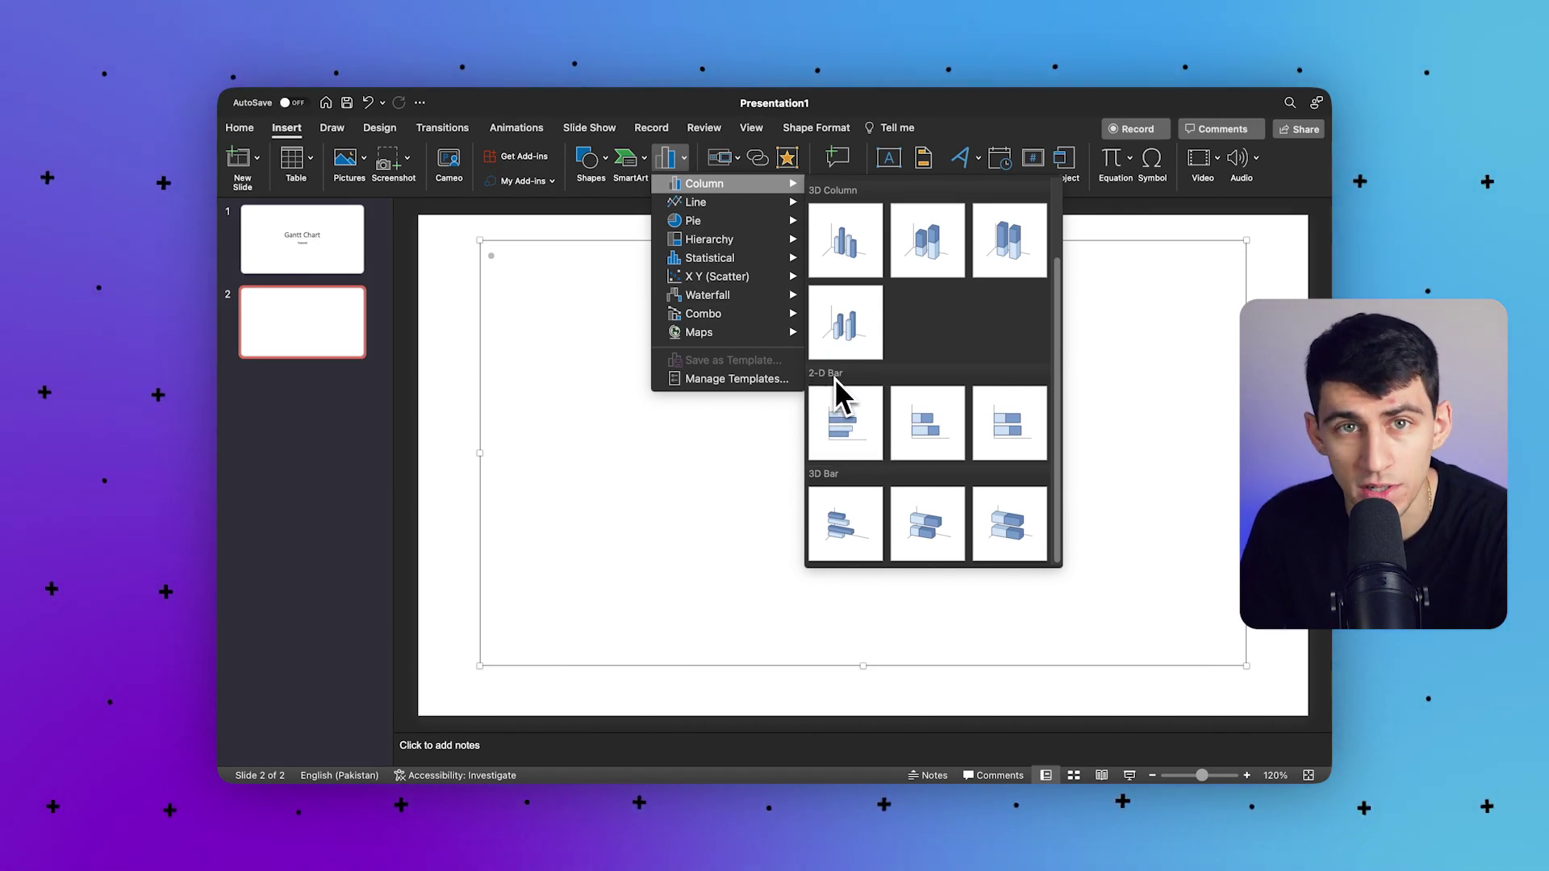
left_click(928, 446)
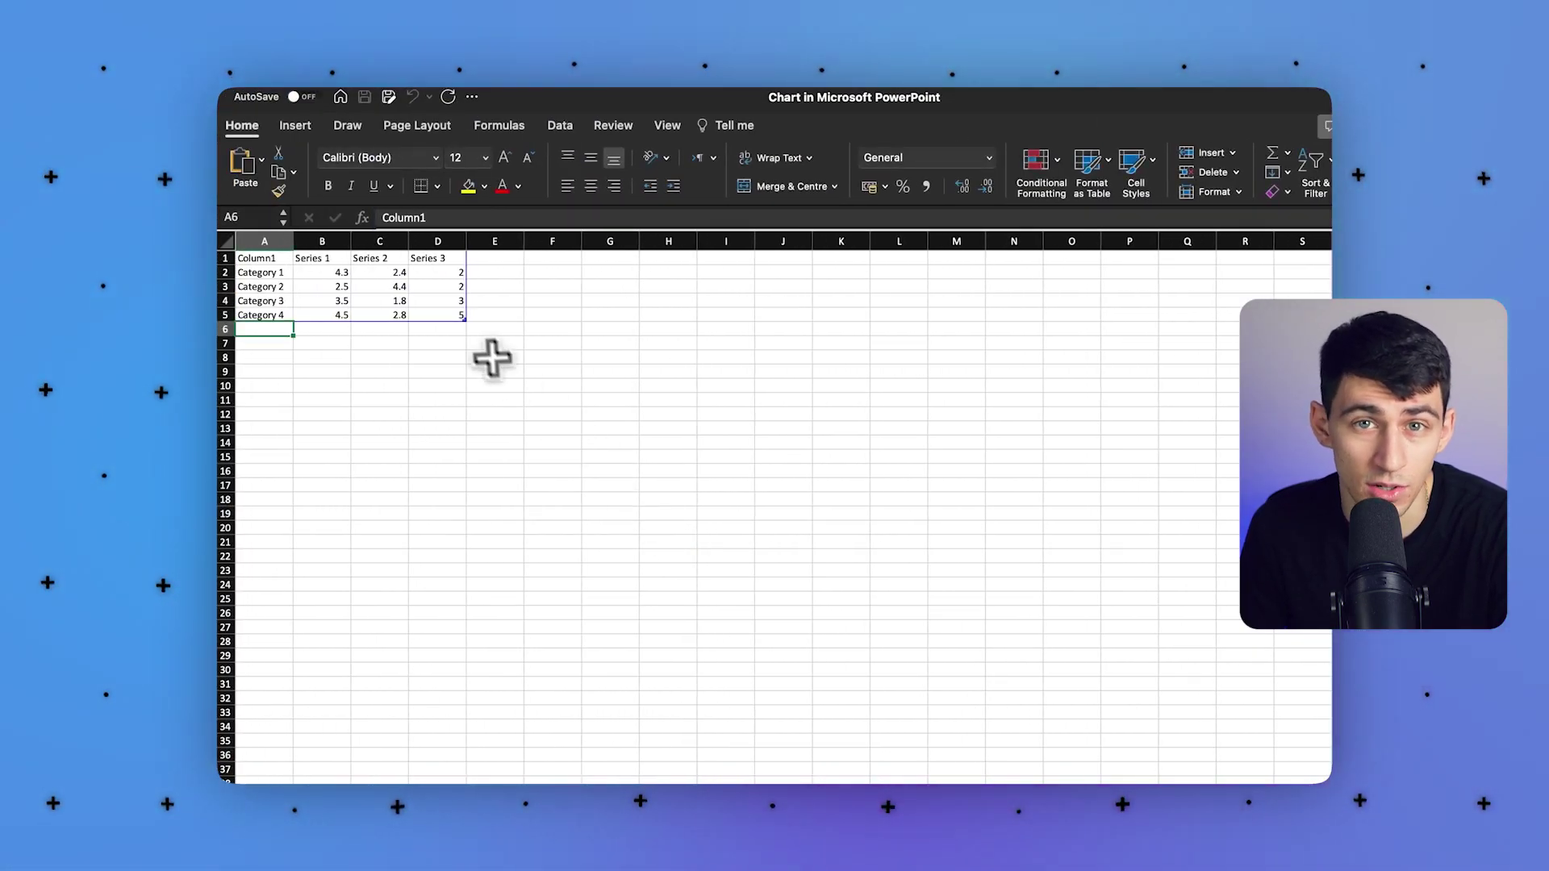
- Replace the chart's sample data with the cookie-project task table and select the Start Date cells
left_click(474, 329)
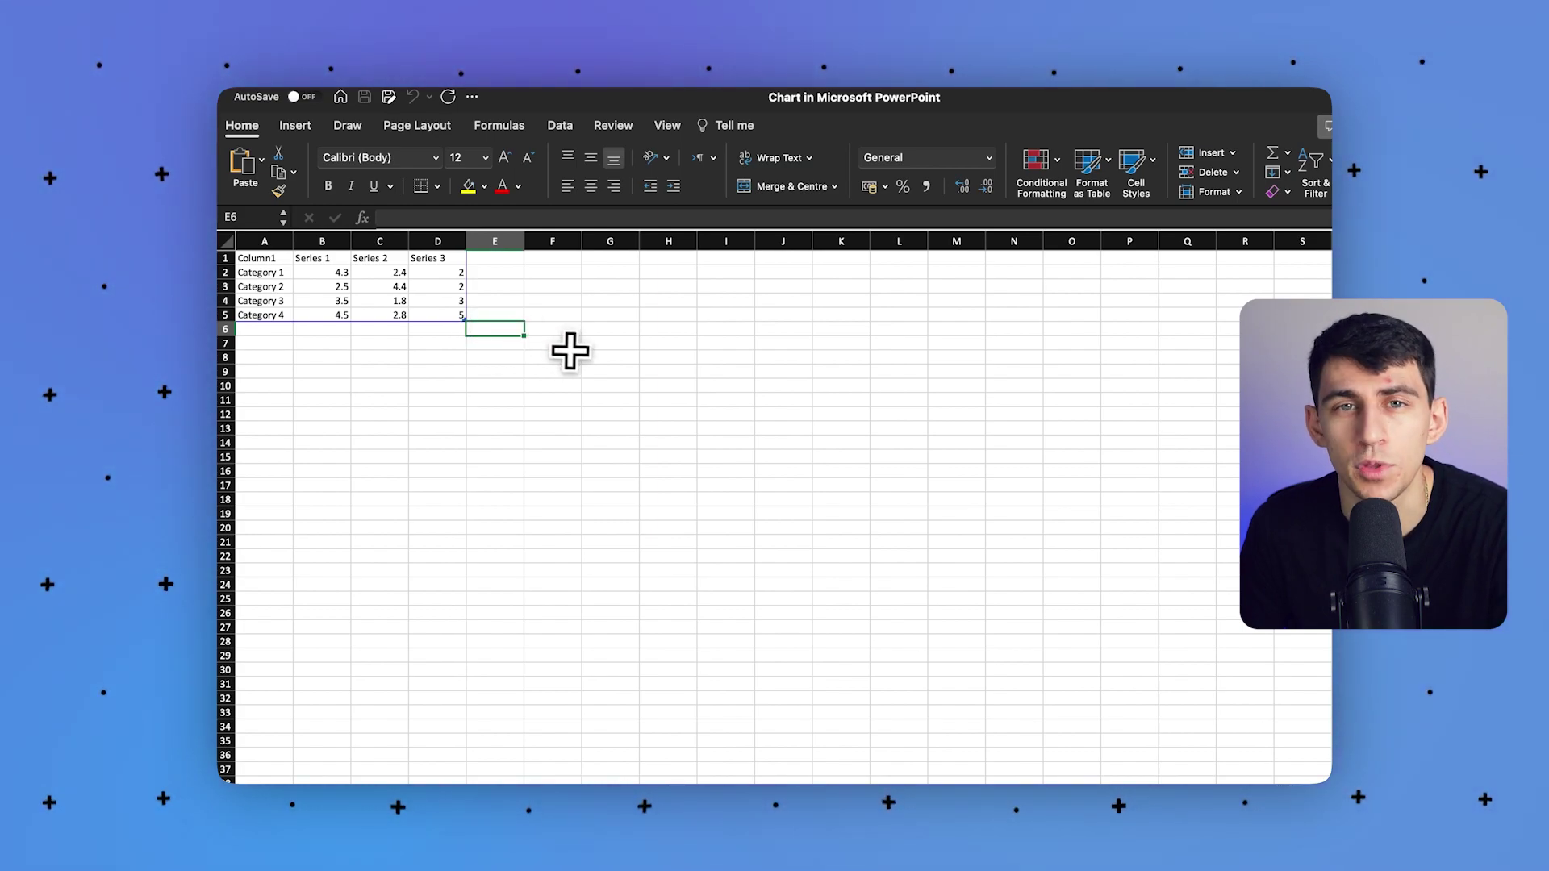
left_click_drag(567, 355, 263, 260)
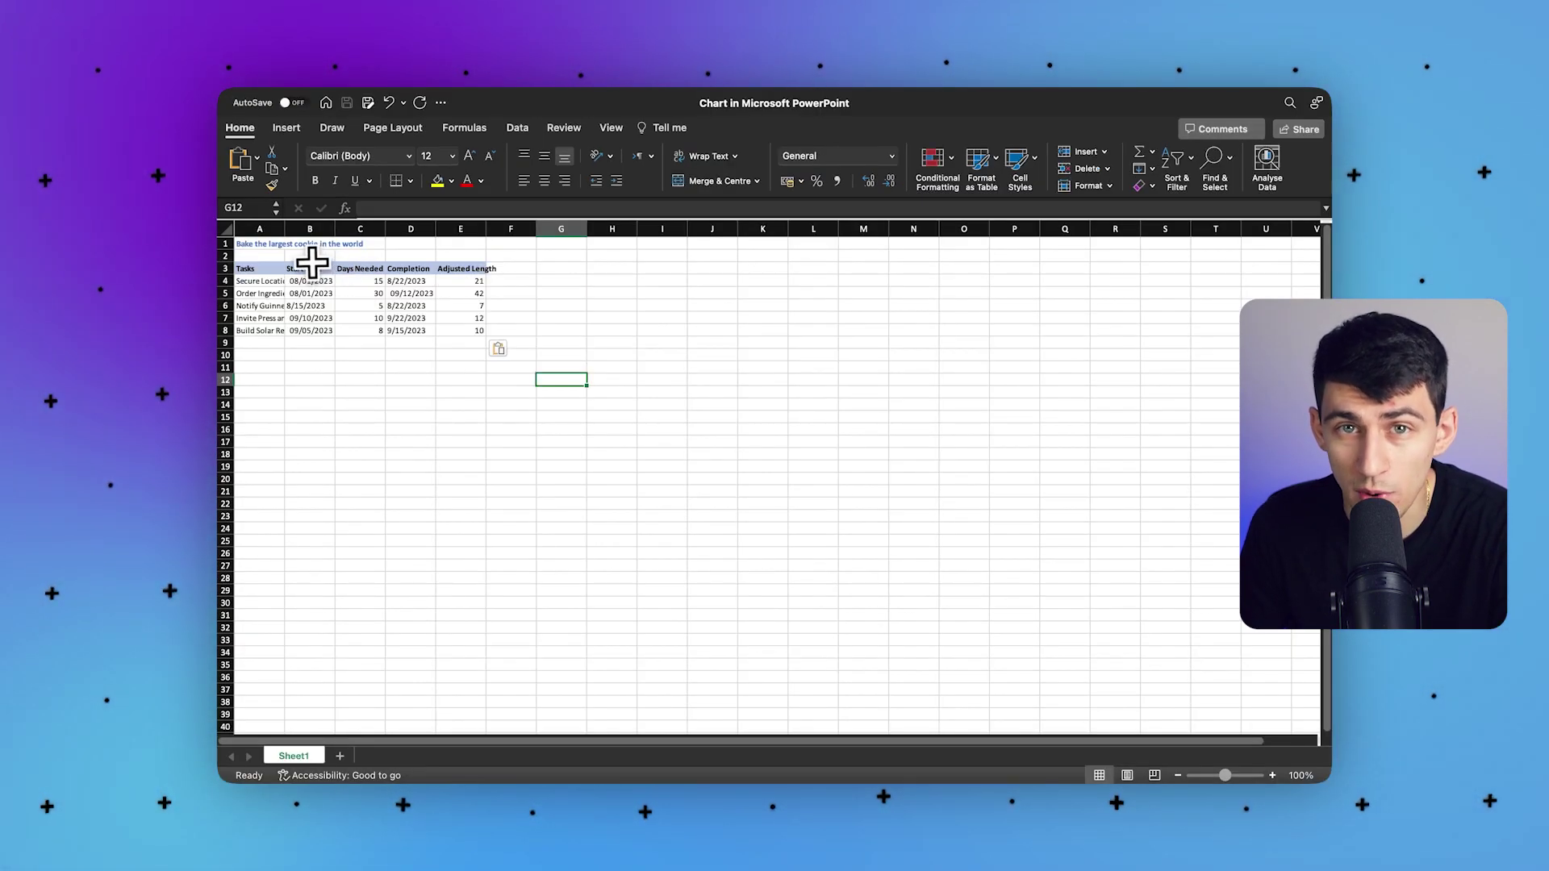
left_click_drag(311, 268, 316, 328)
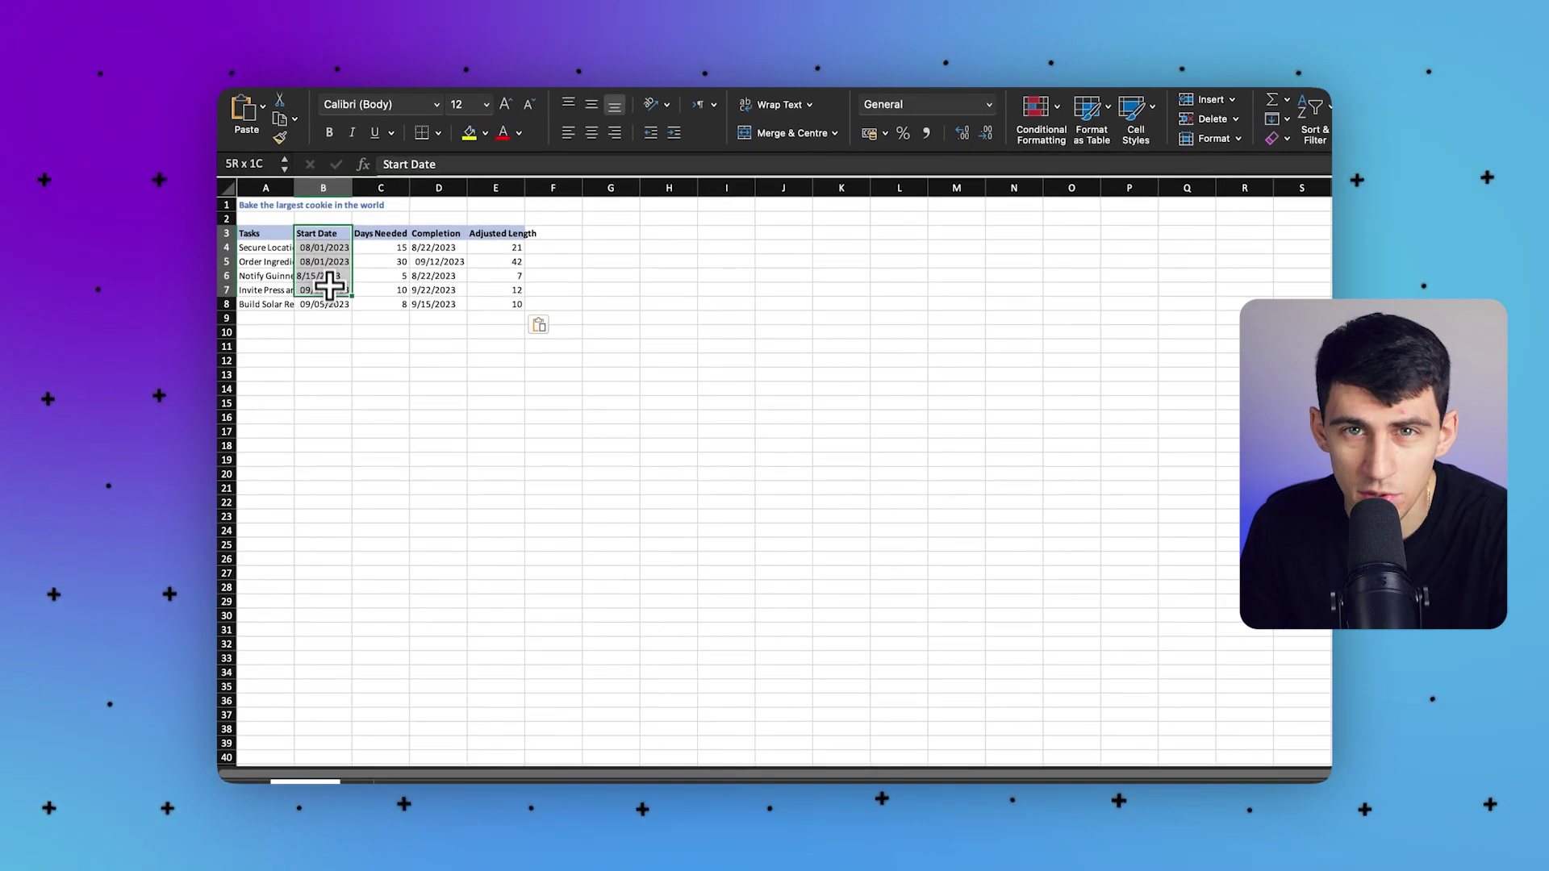
- Format the Start Date cells with the *14/03/2012 Date number format
right_click(331, 300)
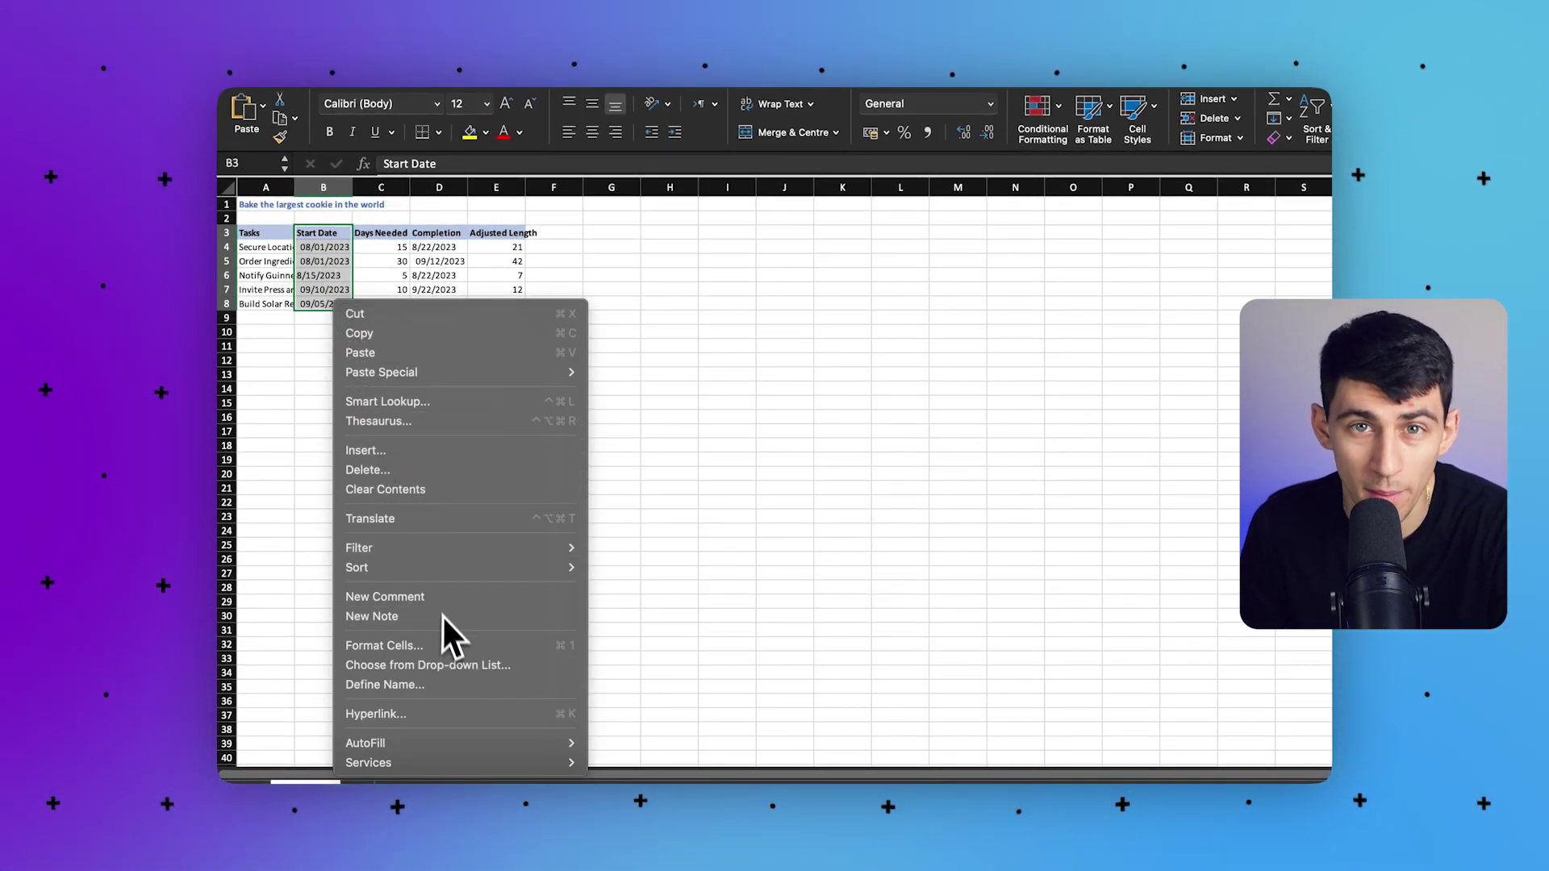
left_click(449, 644)
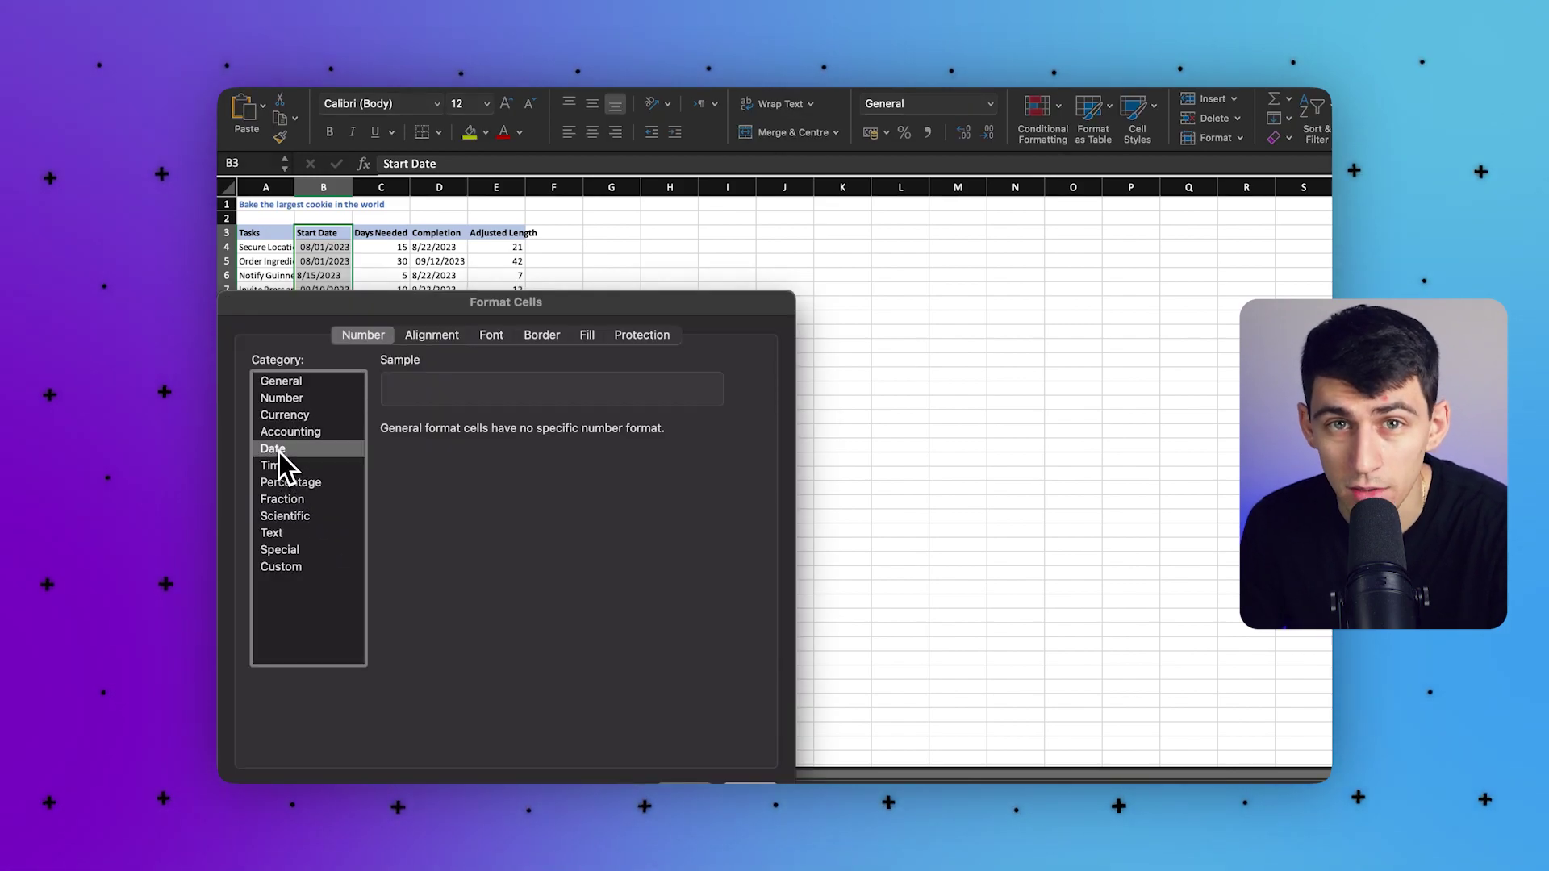
left_click(274, 449)
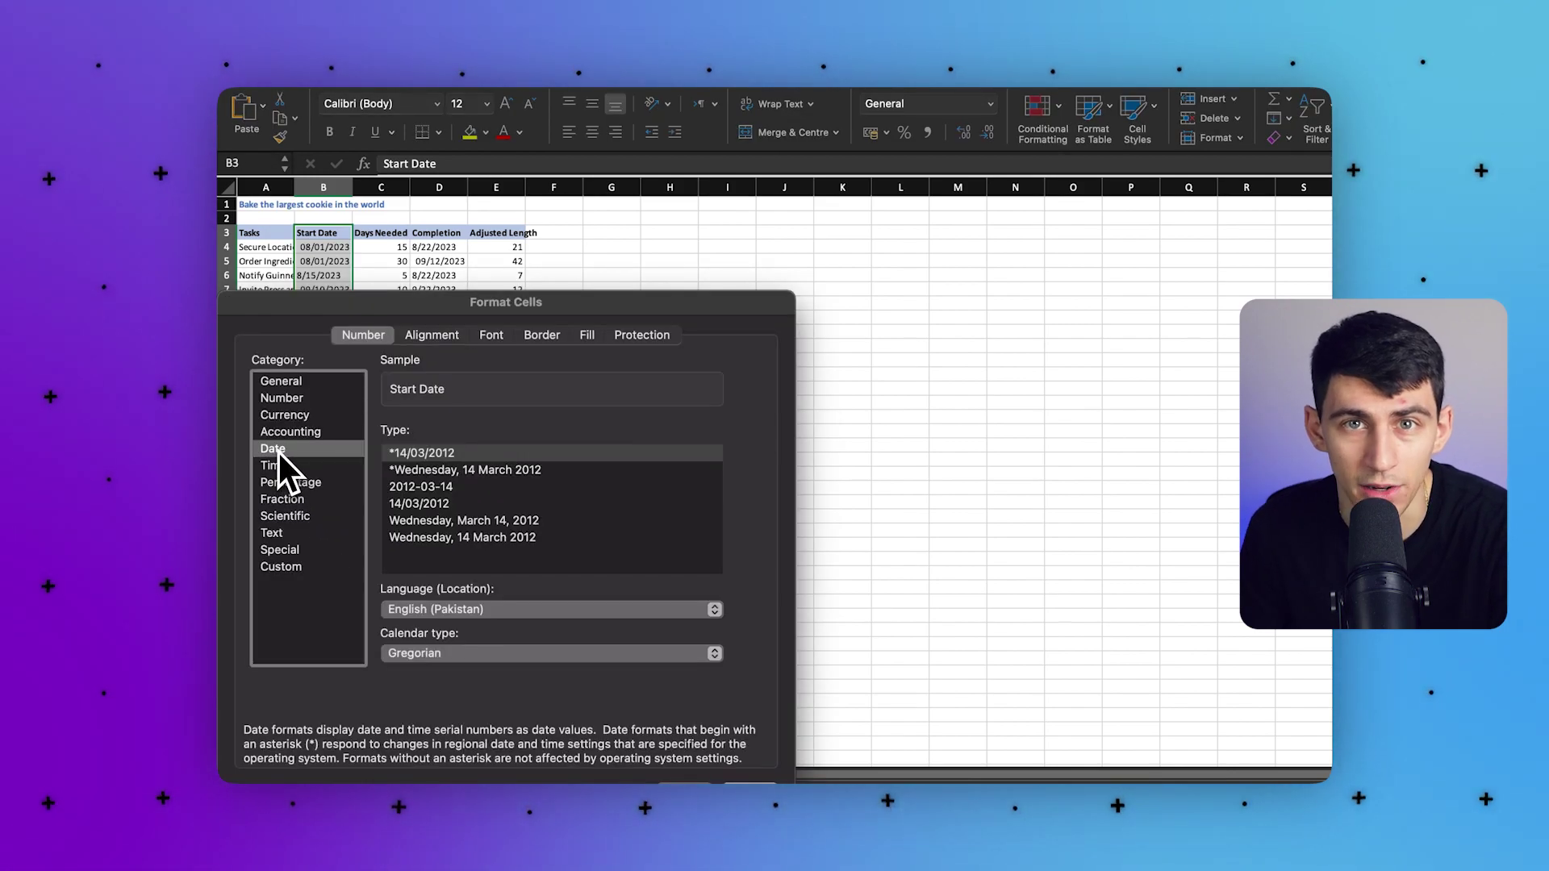
left_click(445, 455)
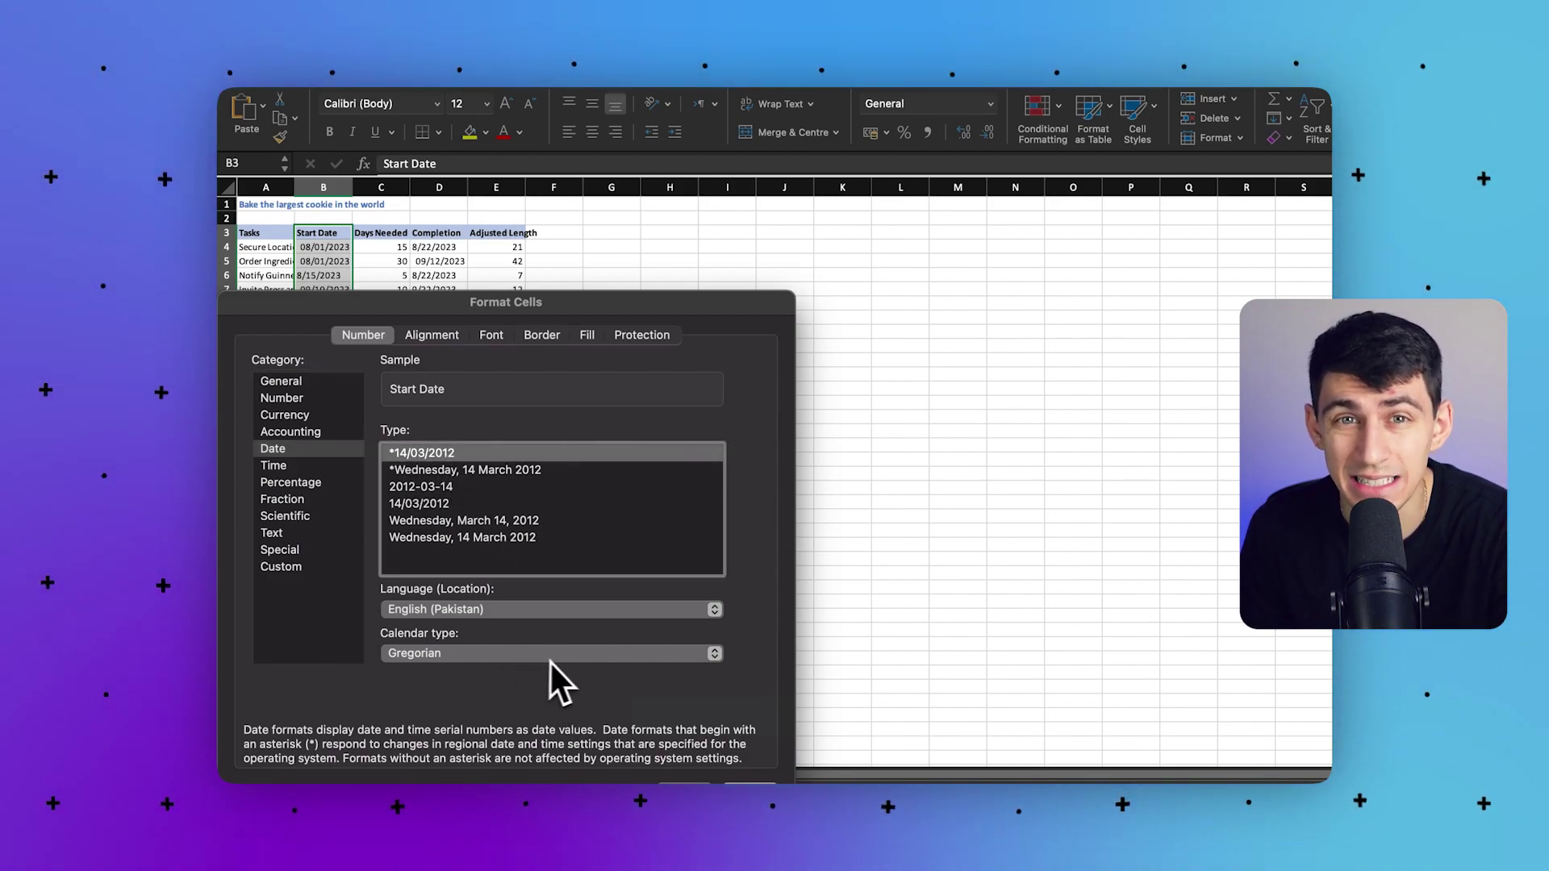
left_click(720, 770)
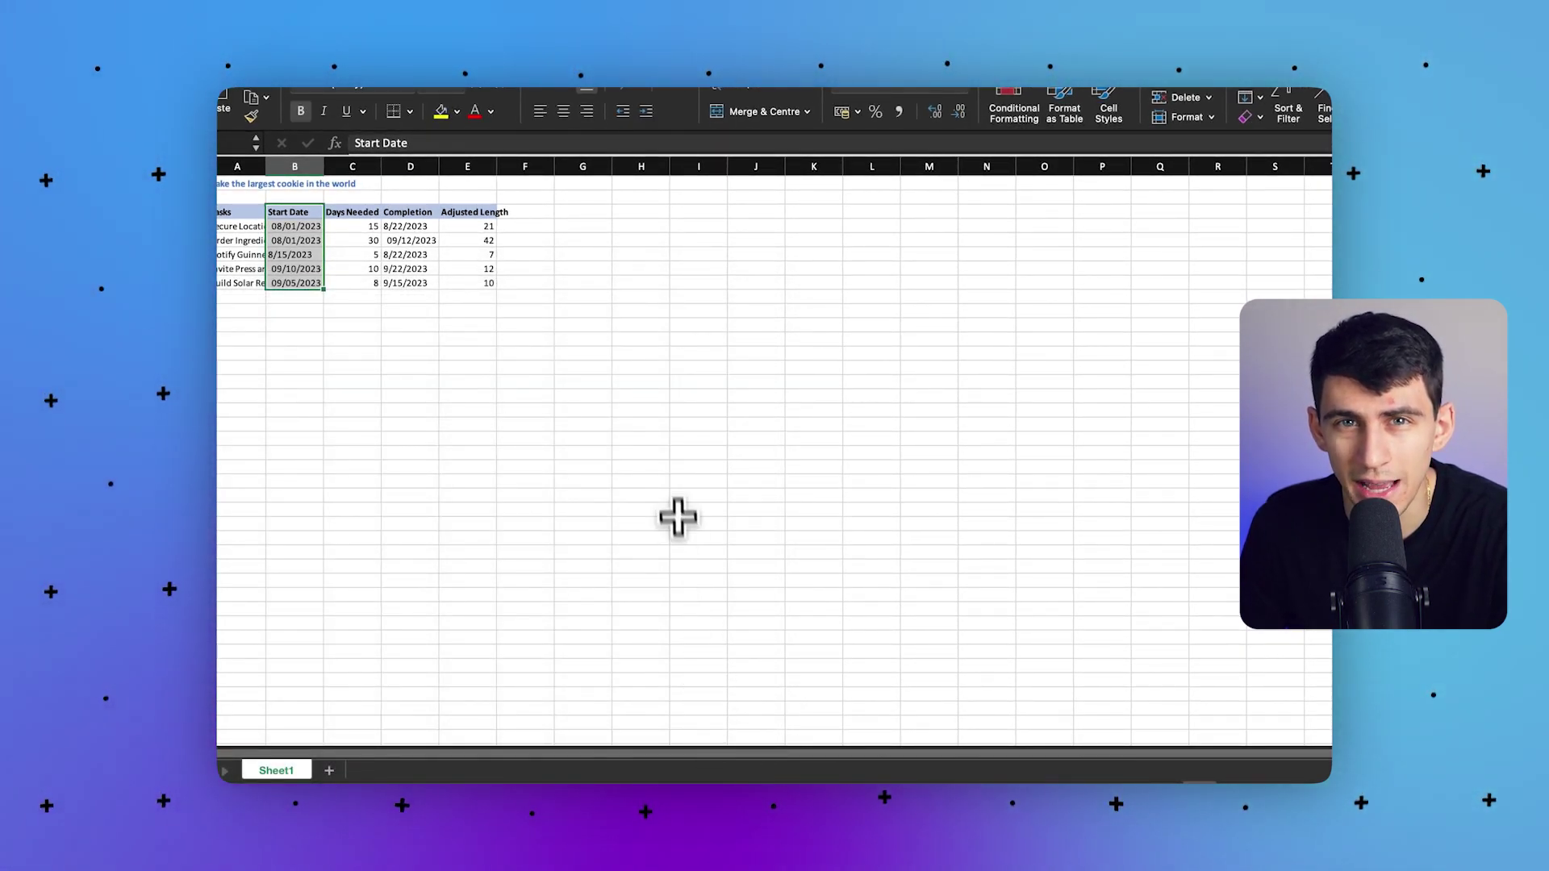
left_click(519, 292)
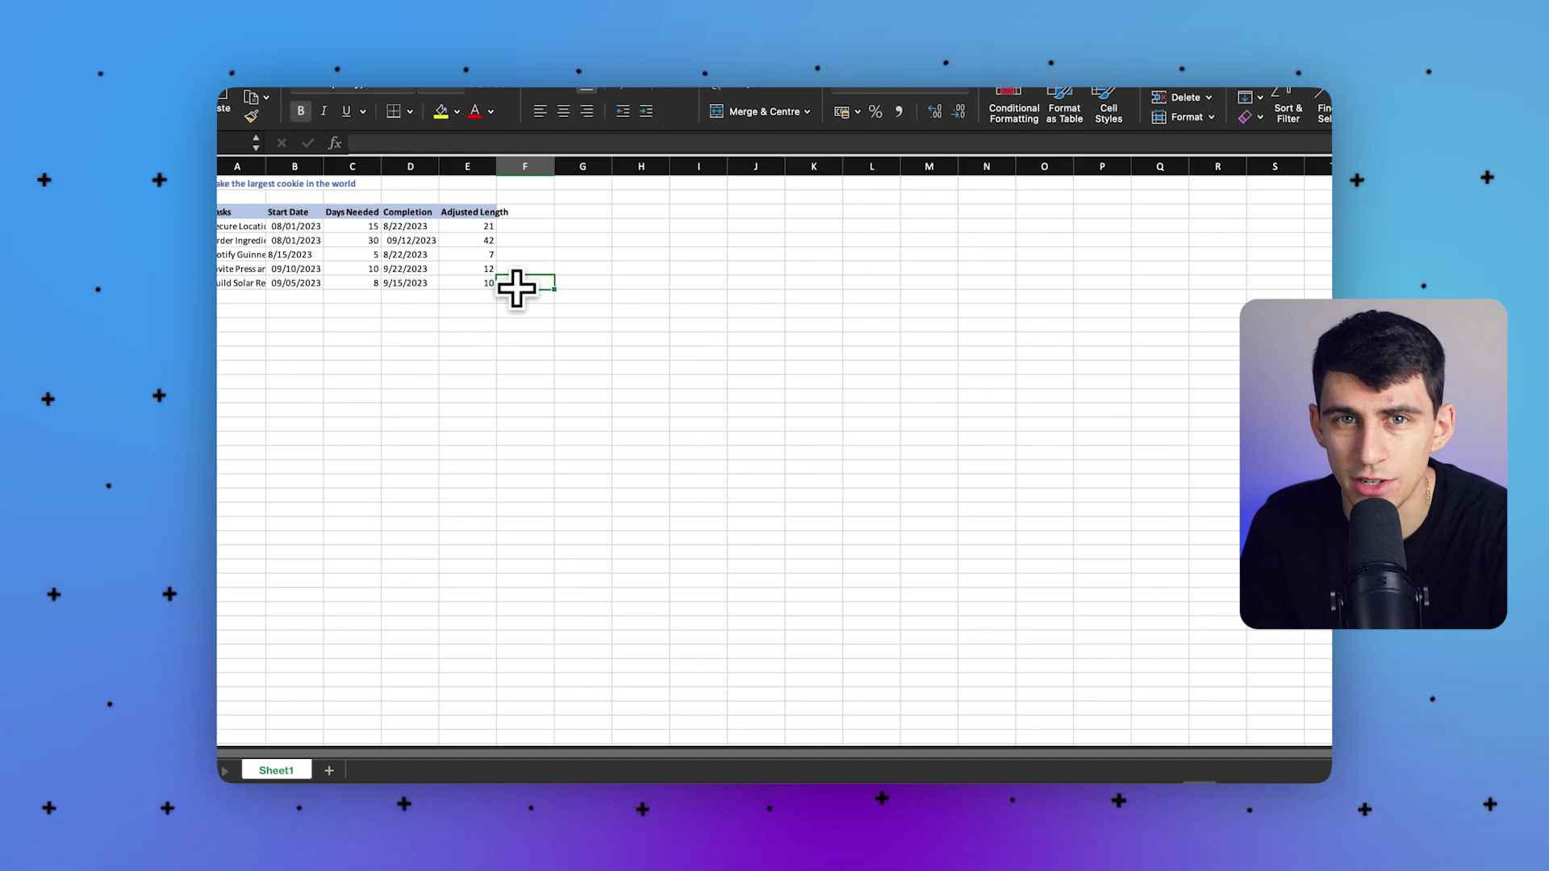
left_click(353, 298)
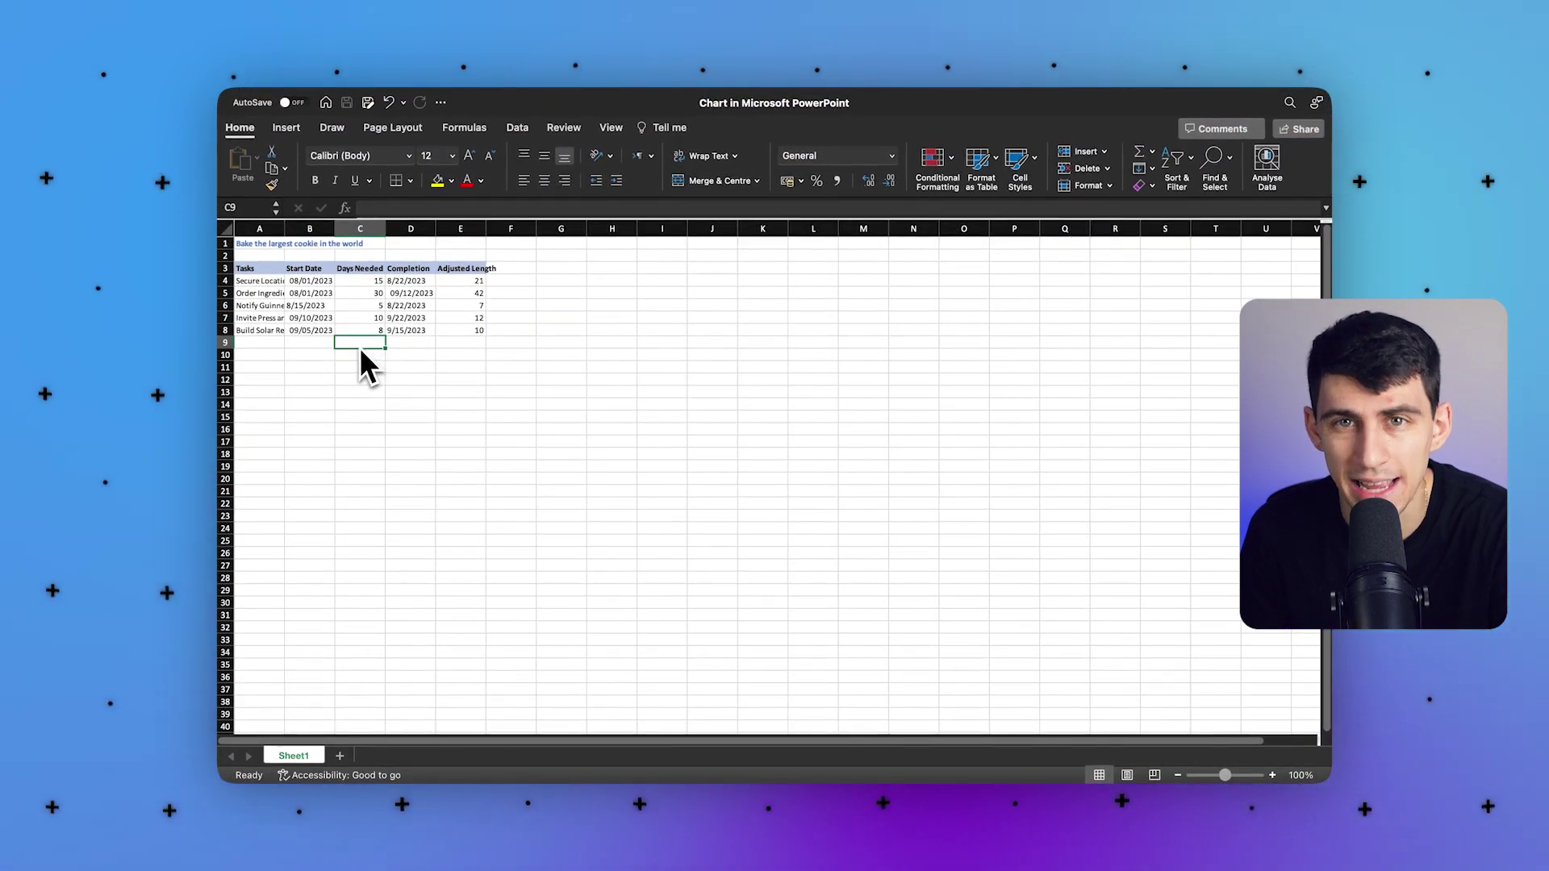
left_click(411, 354)
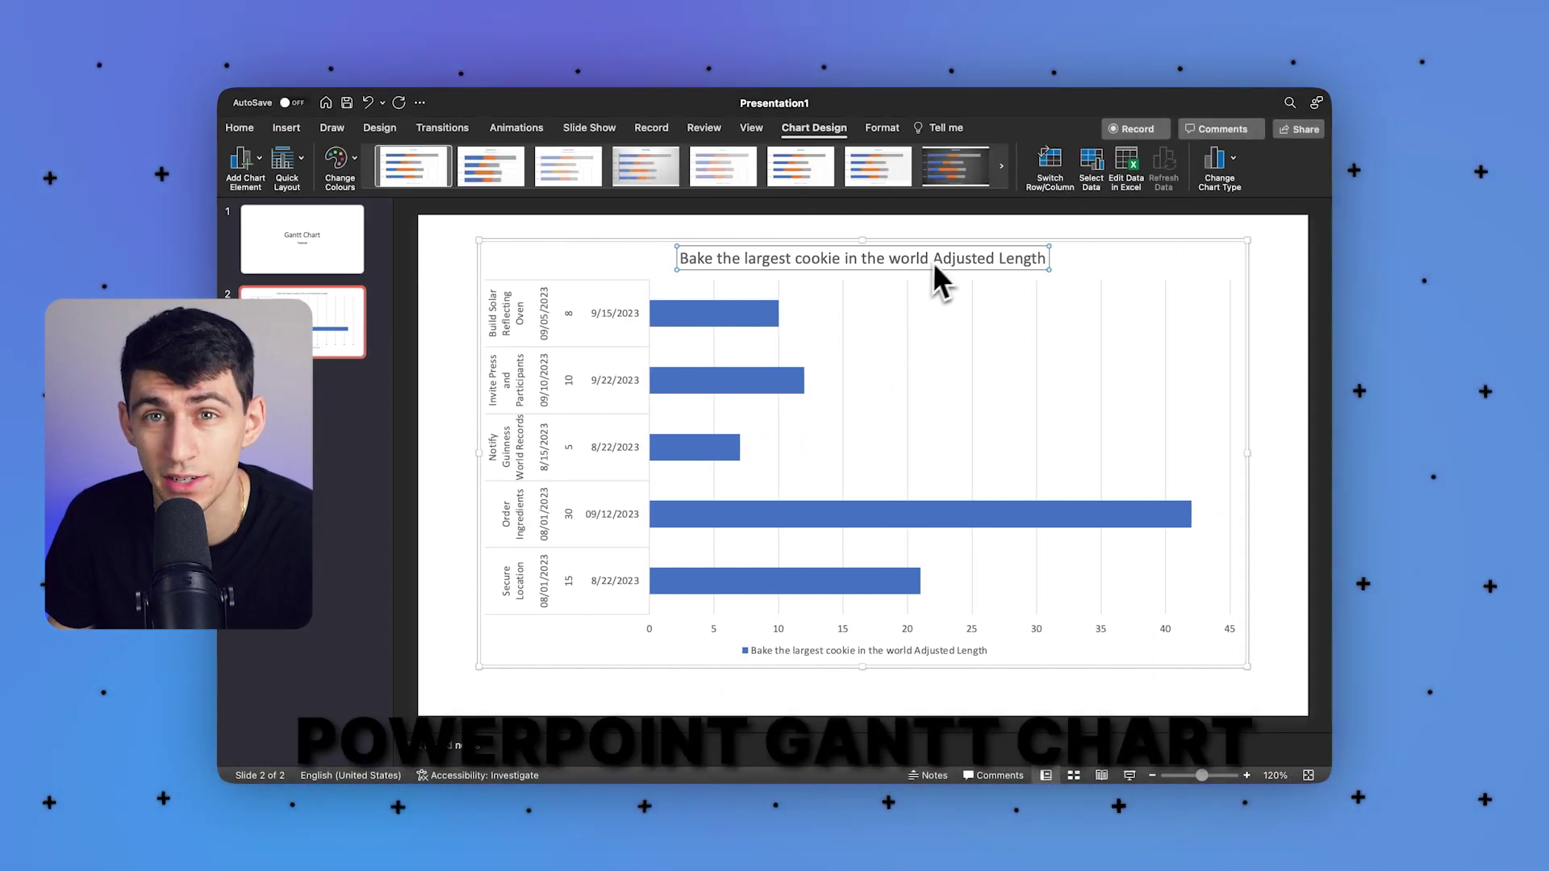
- Remove the chart area's background fill and give it a solid border line
double_click(1035, 250)
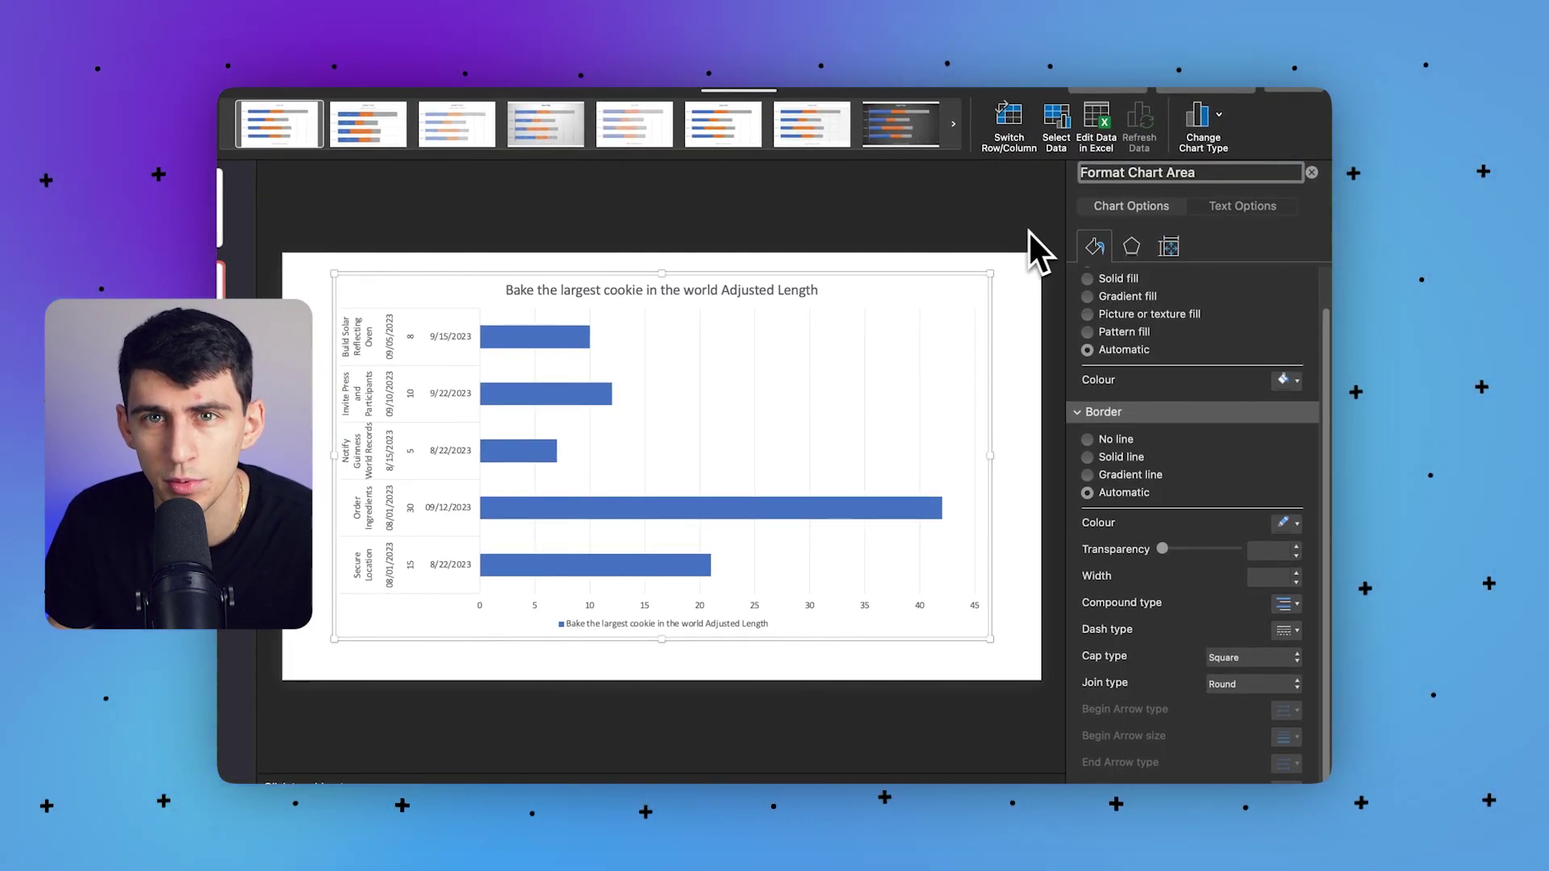
scroll(1133, 299, "up", 2)
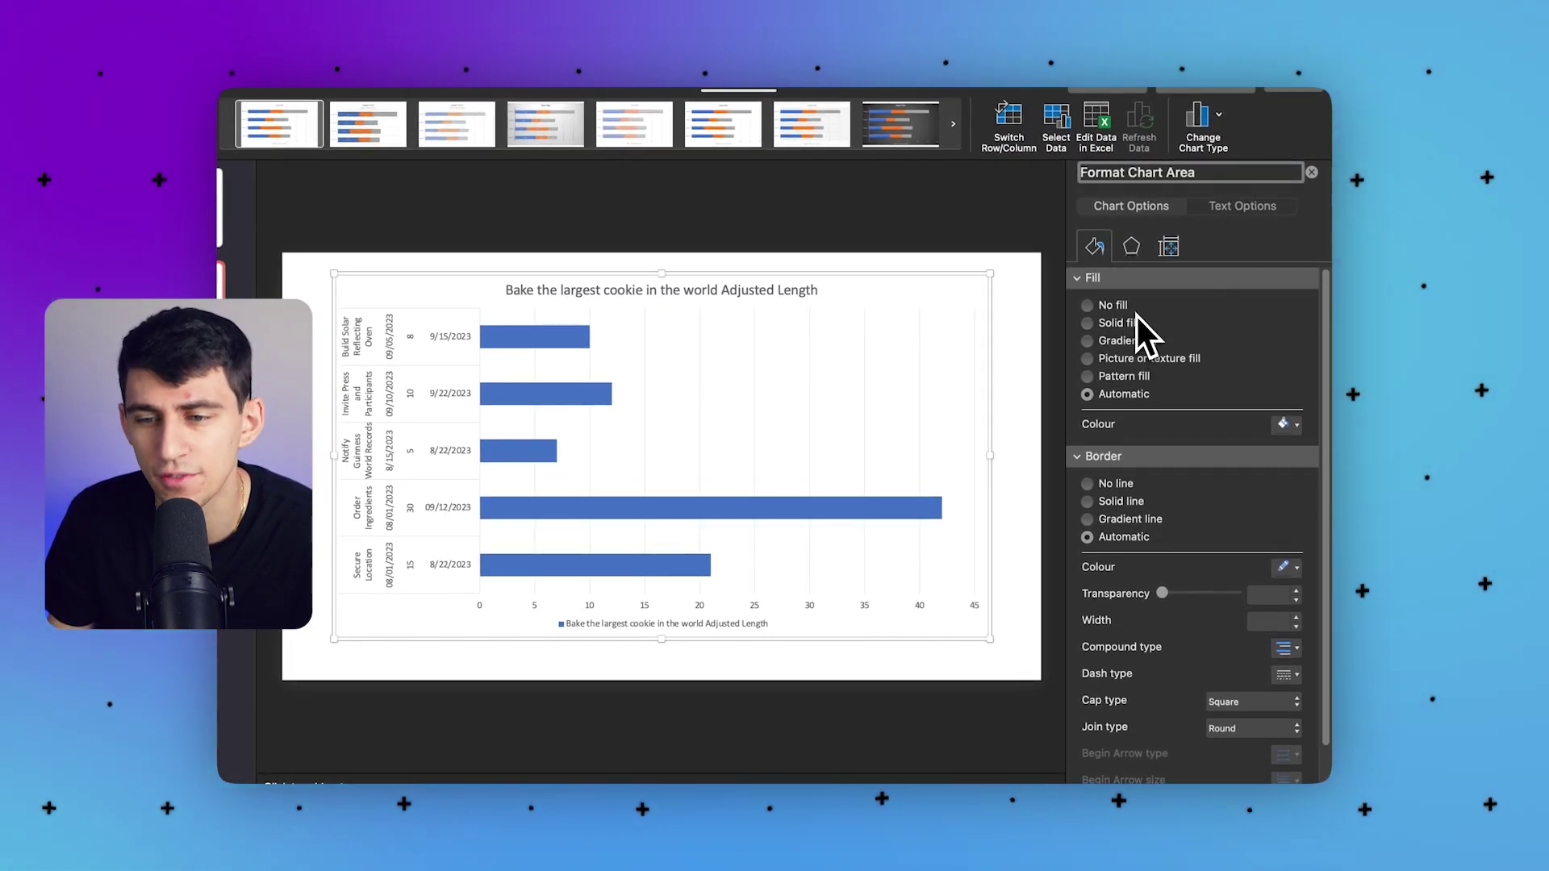
left_click(1087, 312)
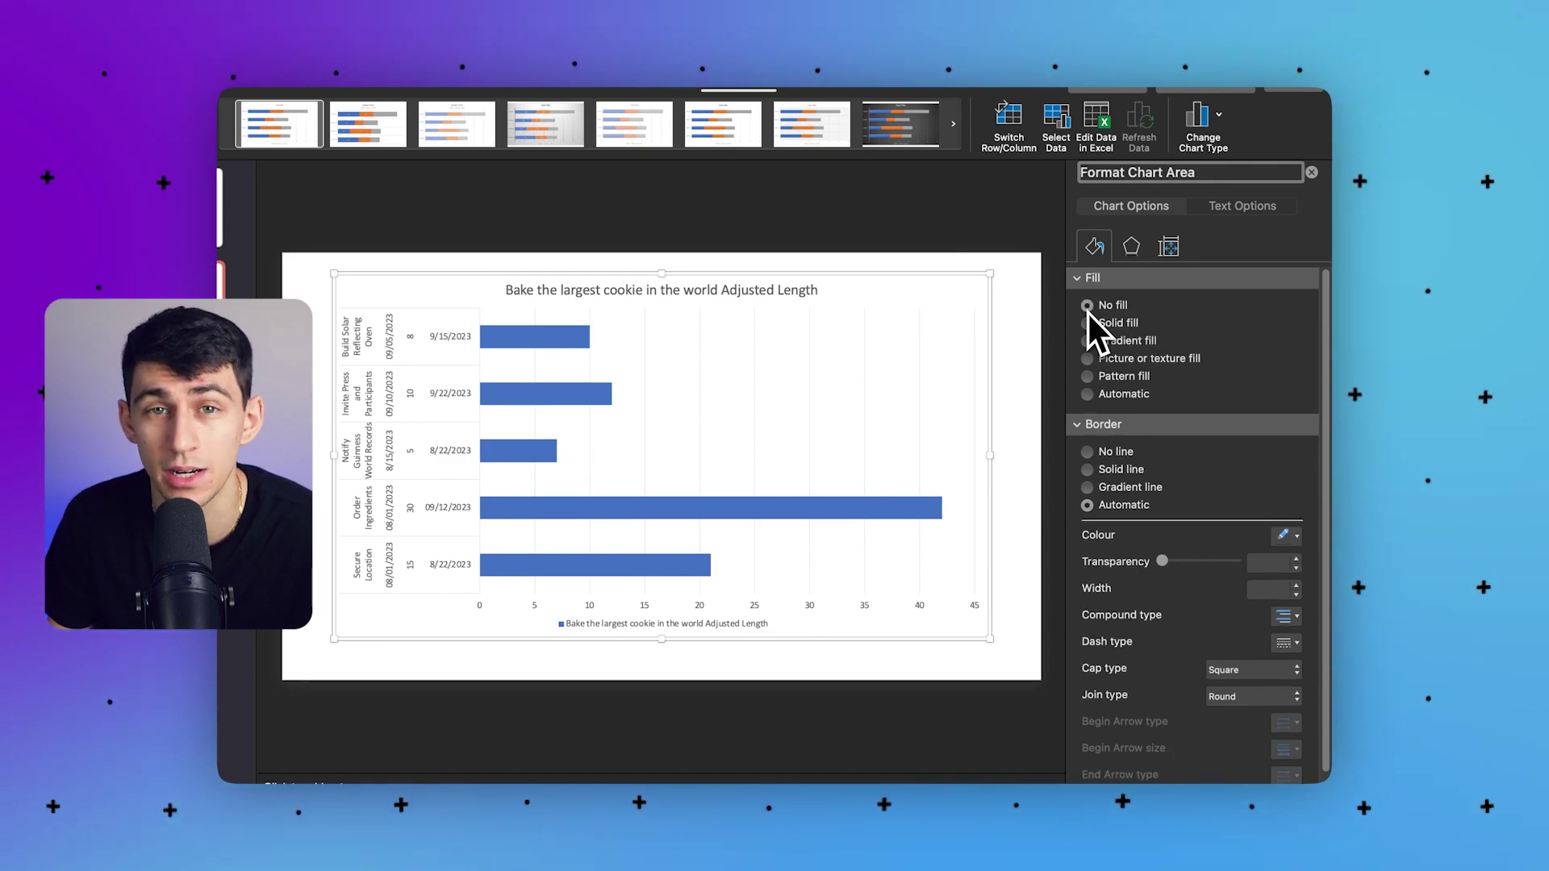
left_click(1091, 474)
scroll(1140, 621, "down", 2)
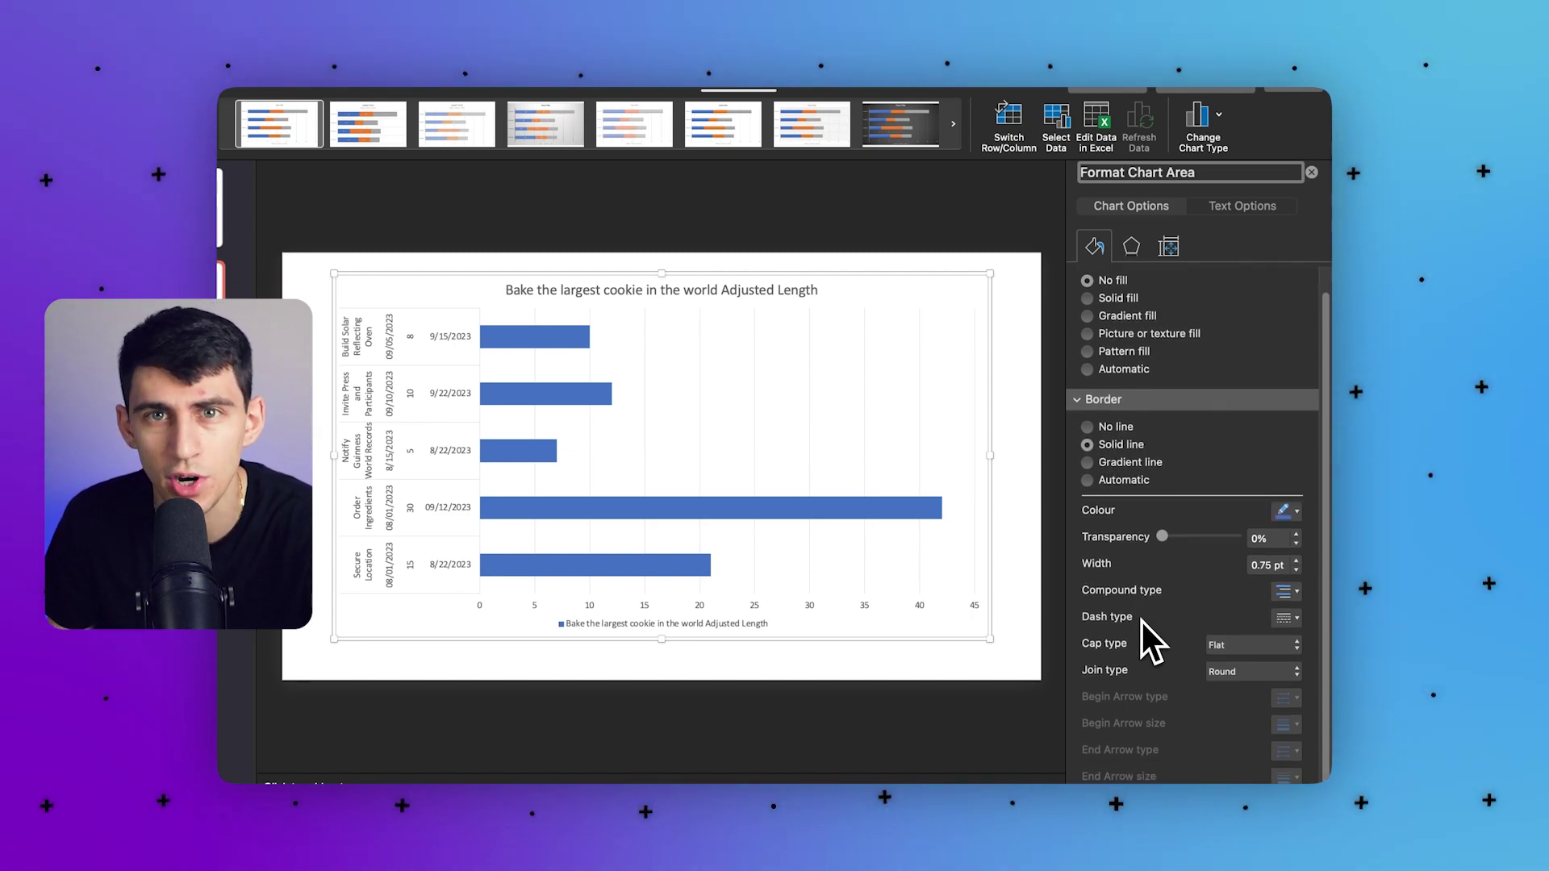
- Set the border's join type to Bevel and pick a compound line style
left_click(1244, 662)
left_click(1247, 686)
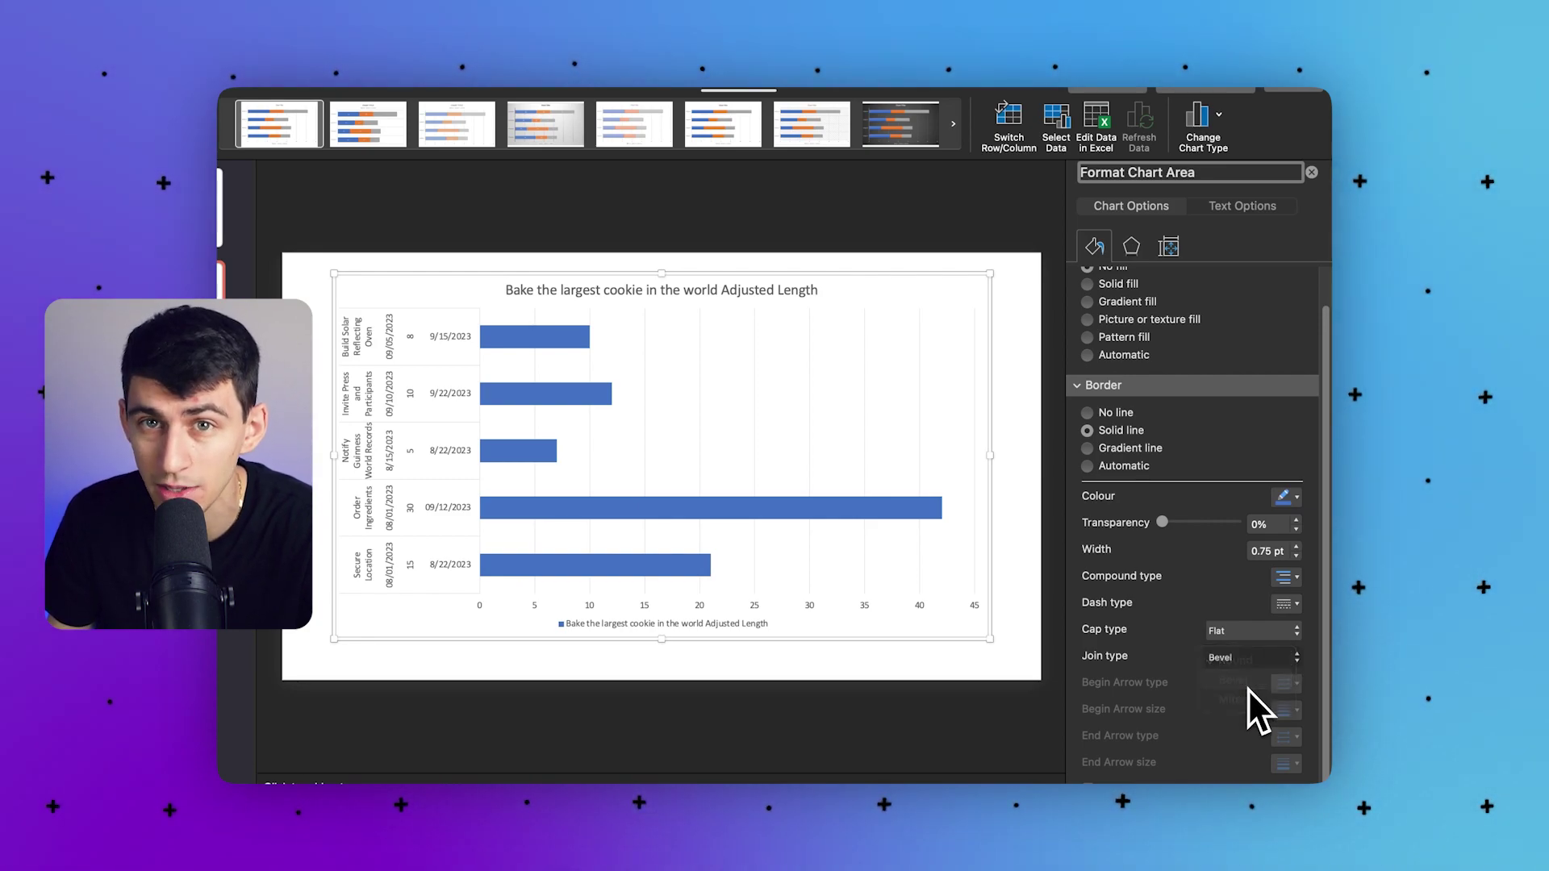
left_click(1289, 579)
left_click(1300, 629)
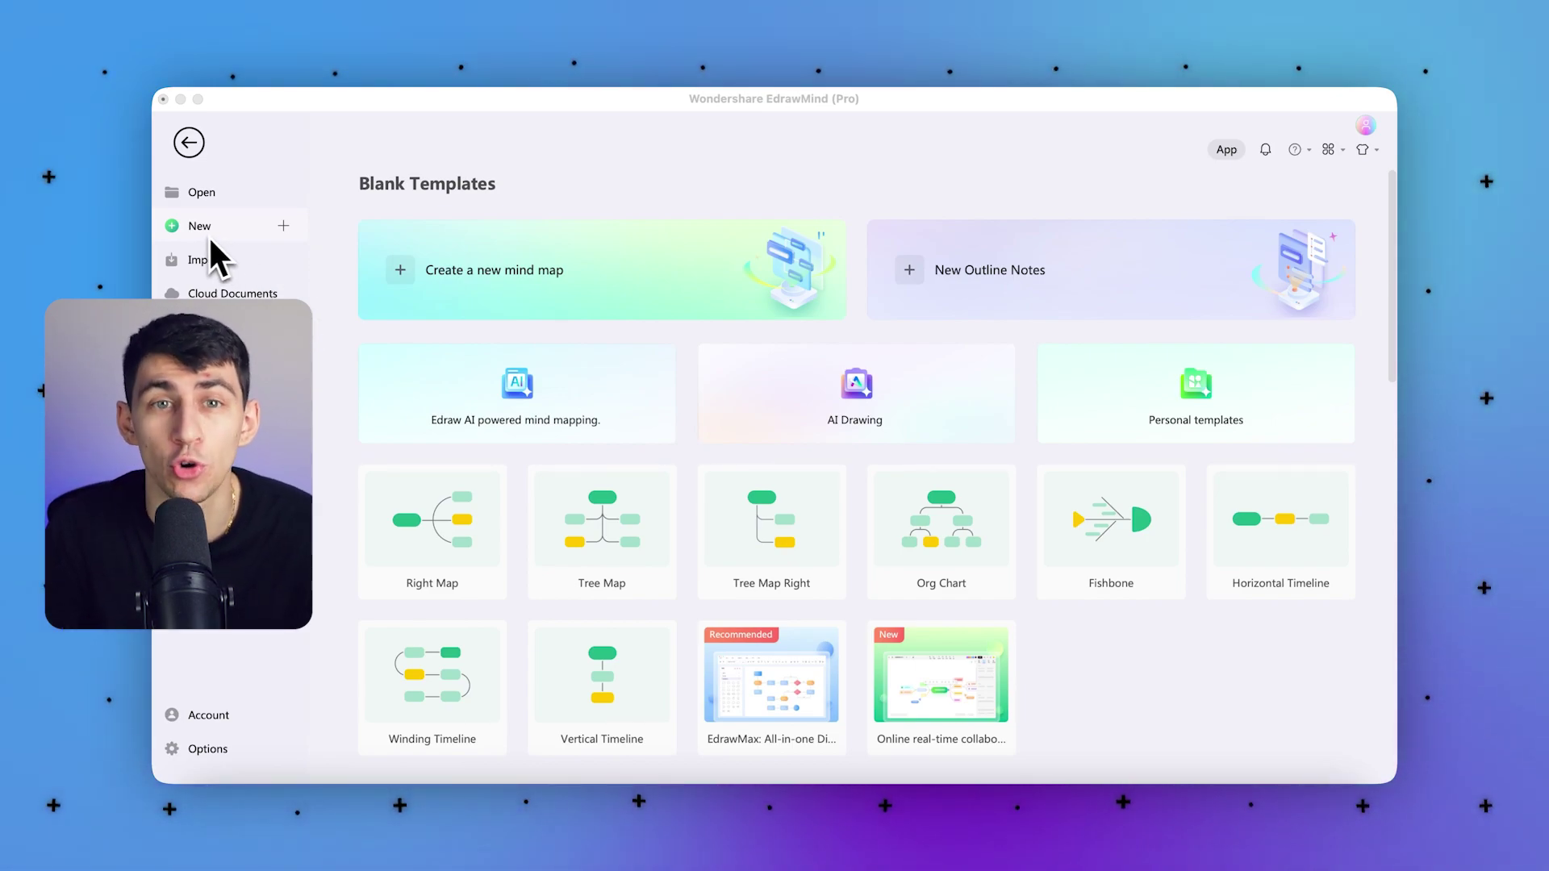
- Create a new blank mind map and rename its central topic 'New Product Launch'
left_click(428, 282)
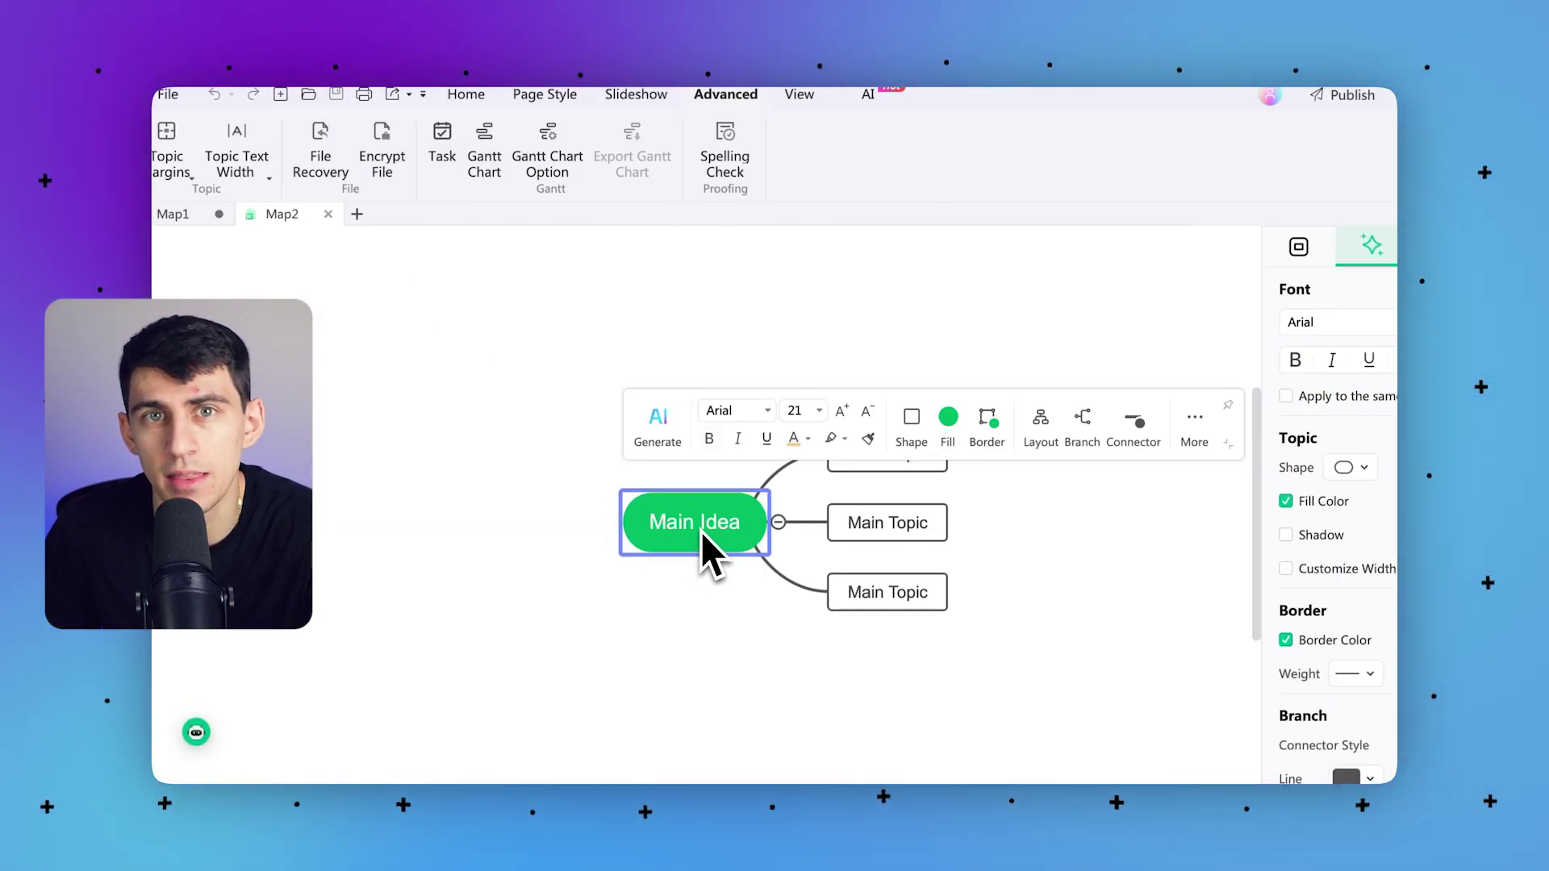
double_click(676, 525)
type("New P")
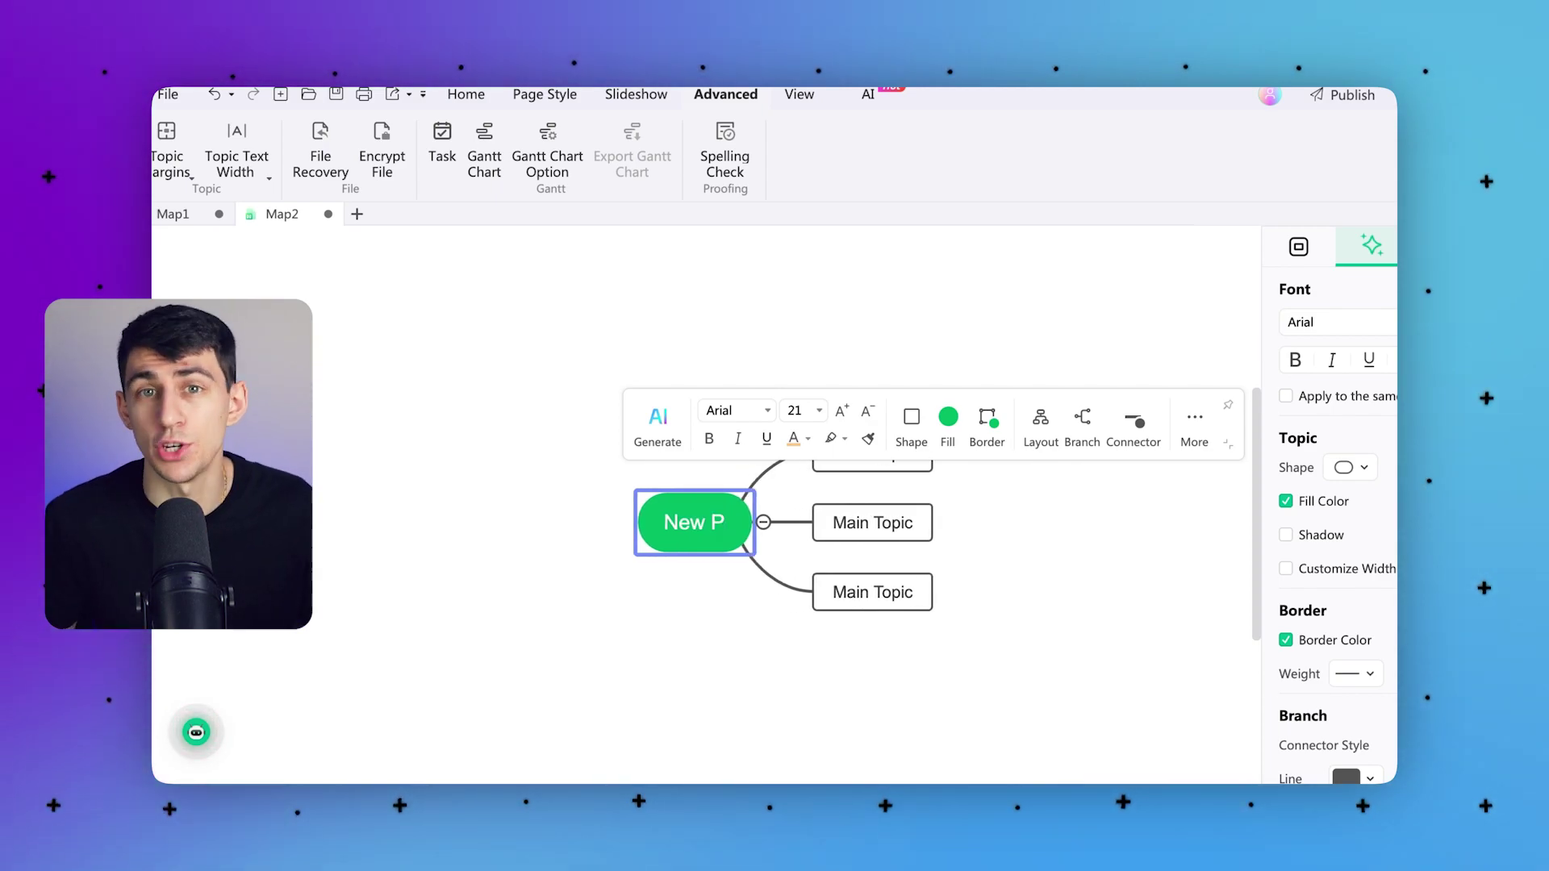
type("roduc")
type("t")
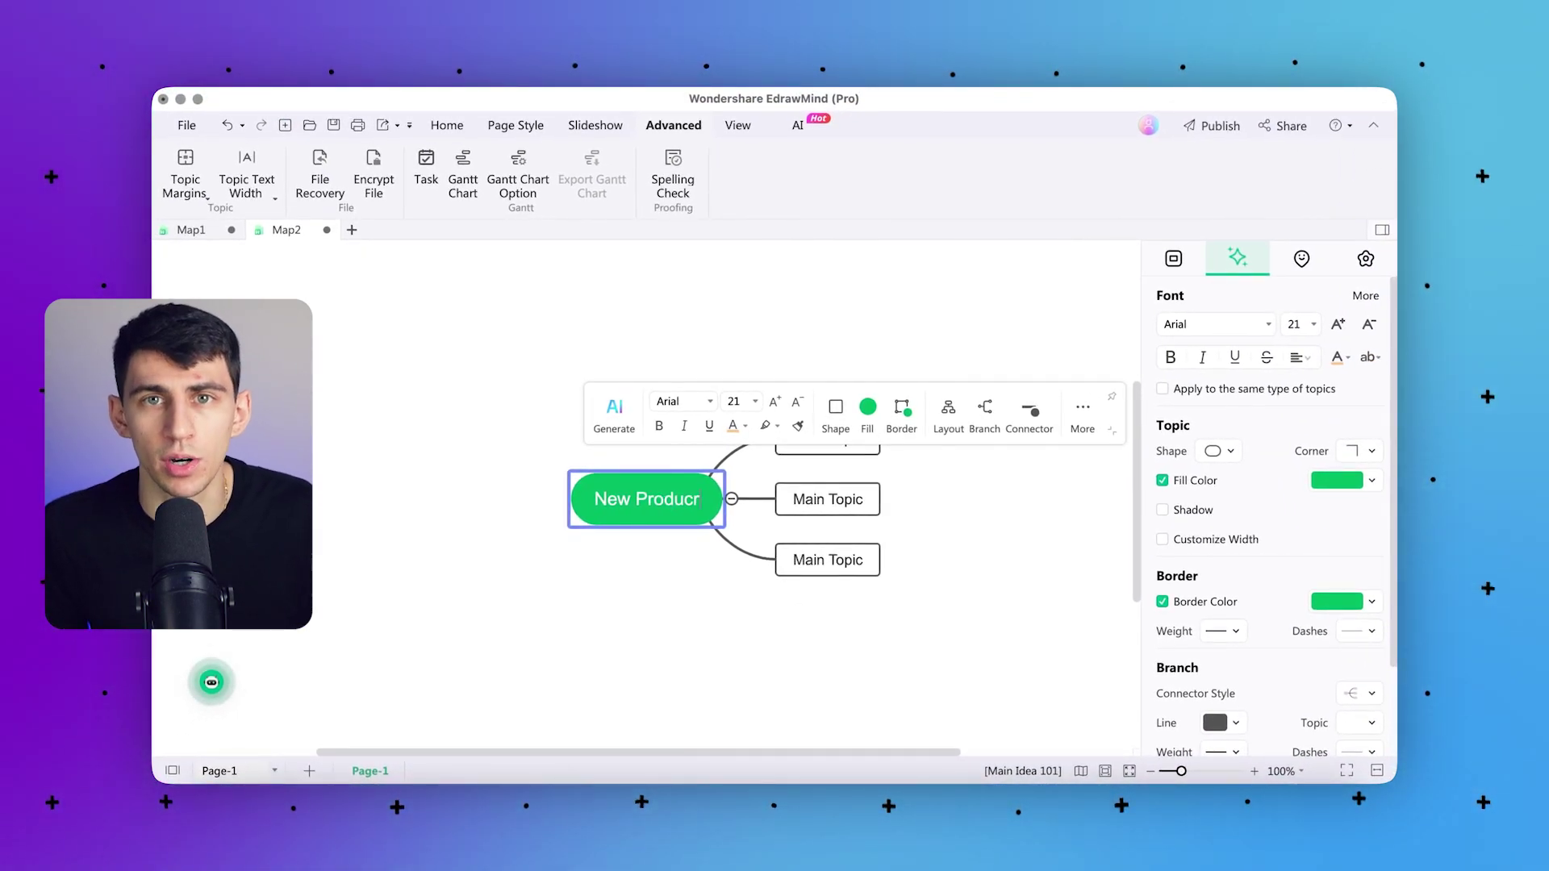
type(" L")
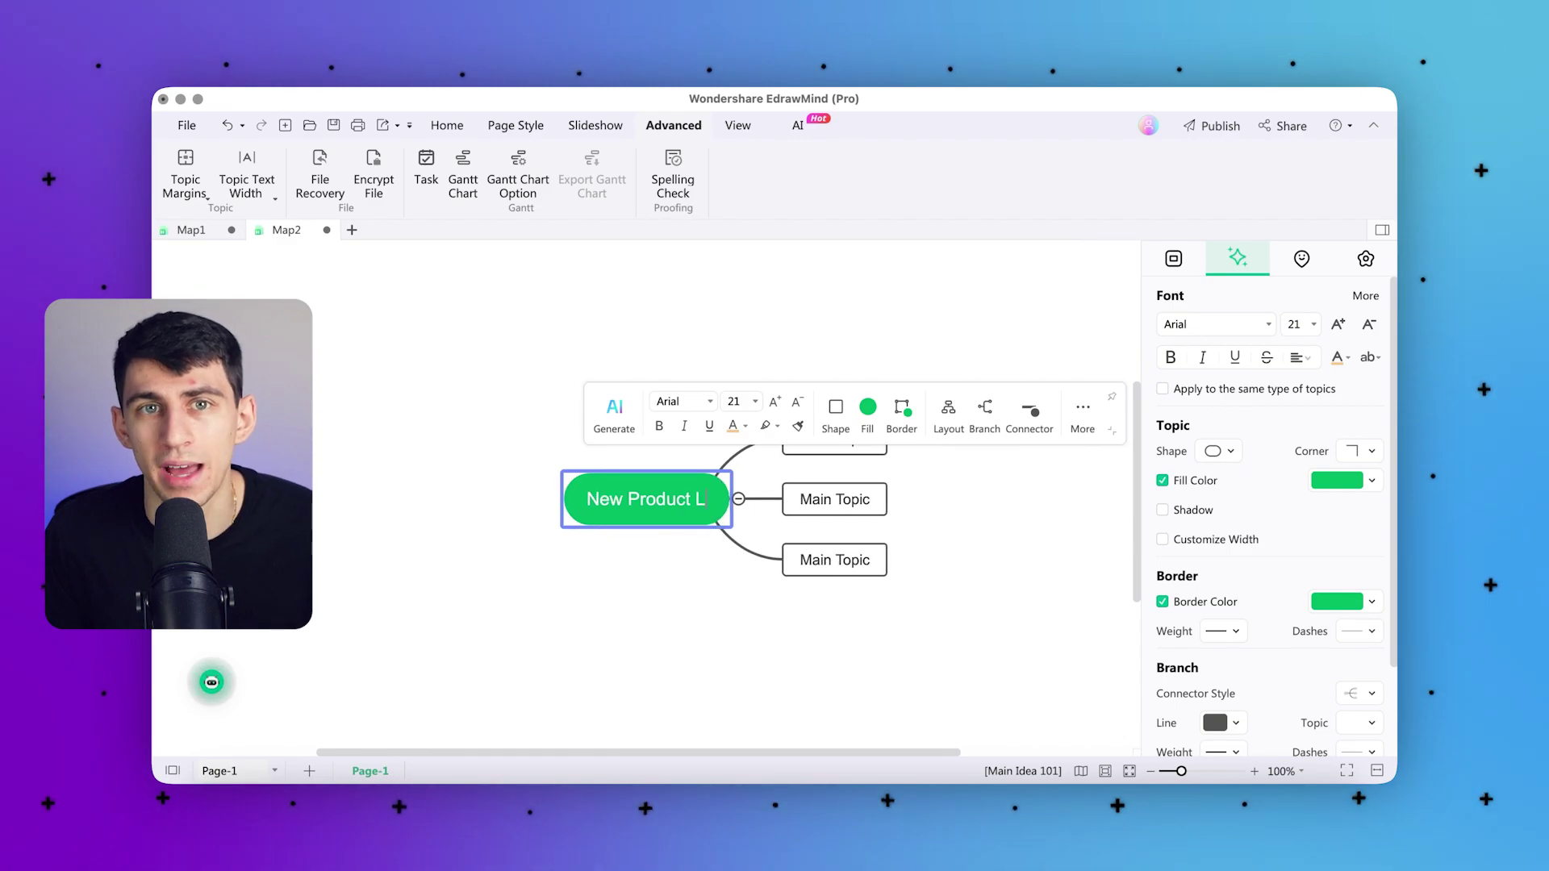
type("aunch")
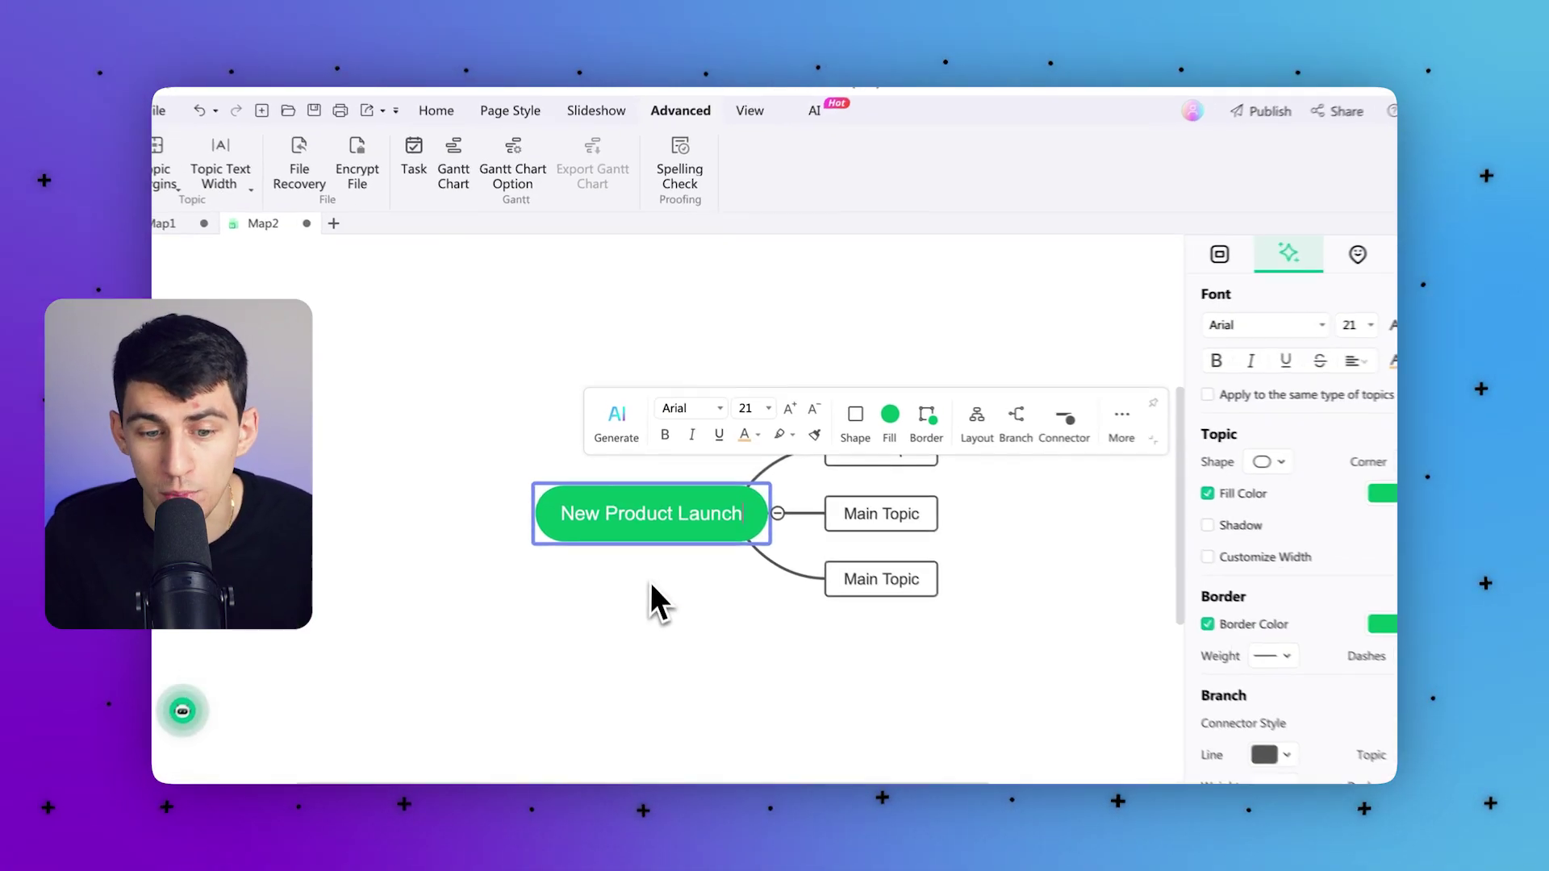
- Confirm the central topic text, then marquee-select the central topic and its three Main Topics
left_click(652, 583)
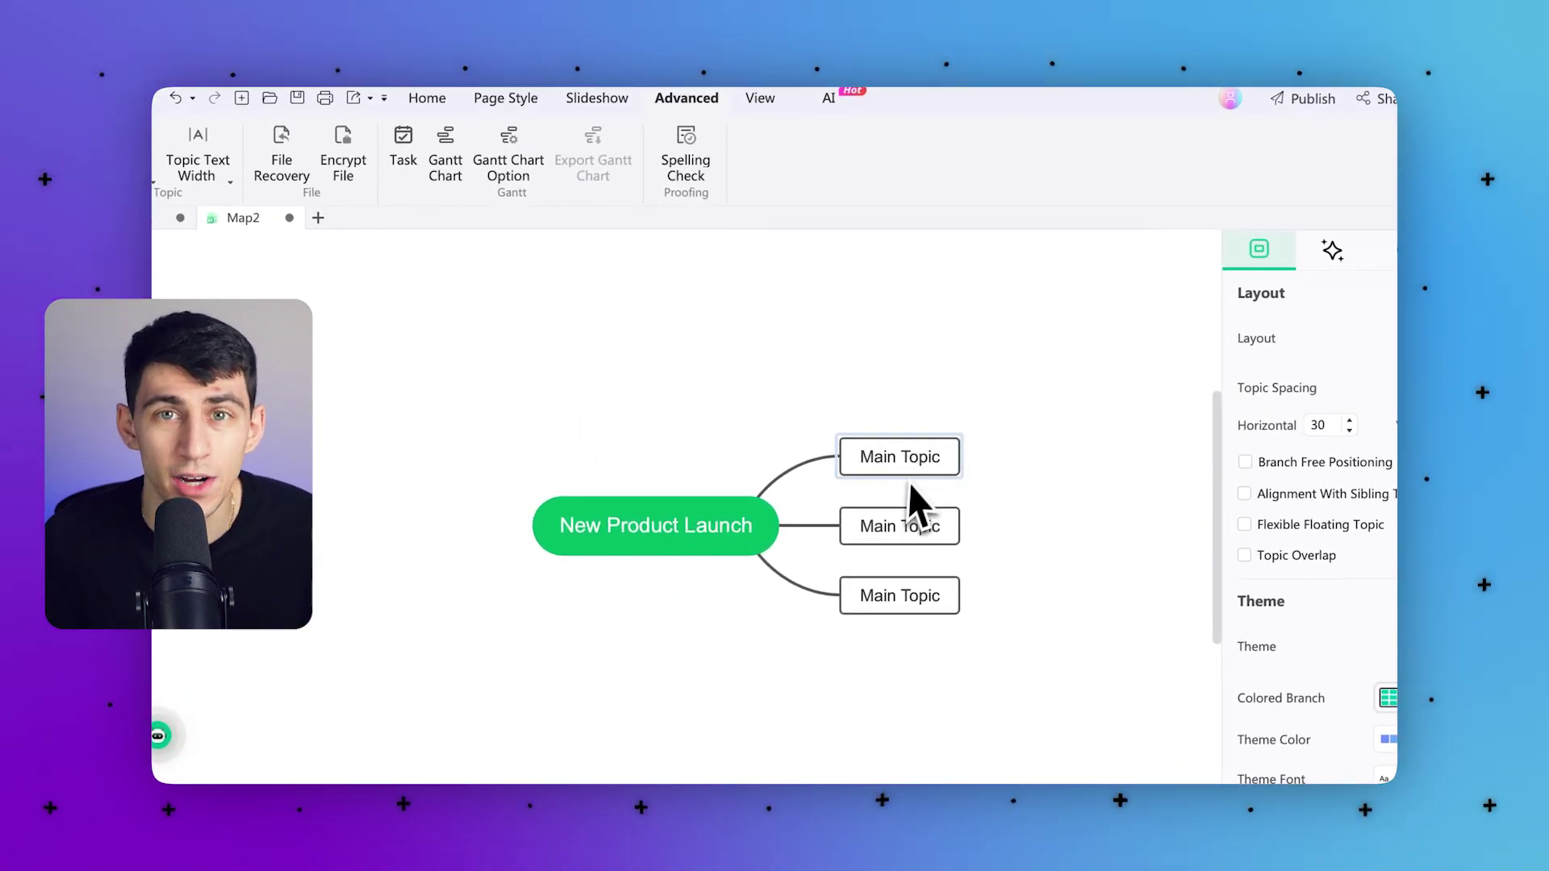
left_click(893, 461)
left_click(915, 529)
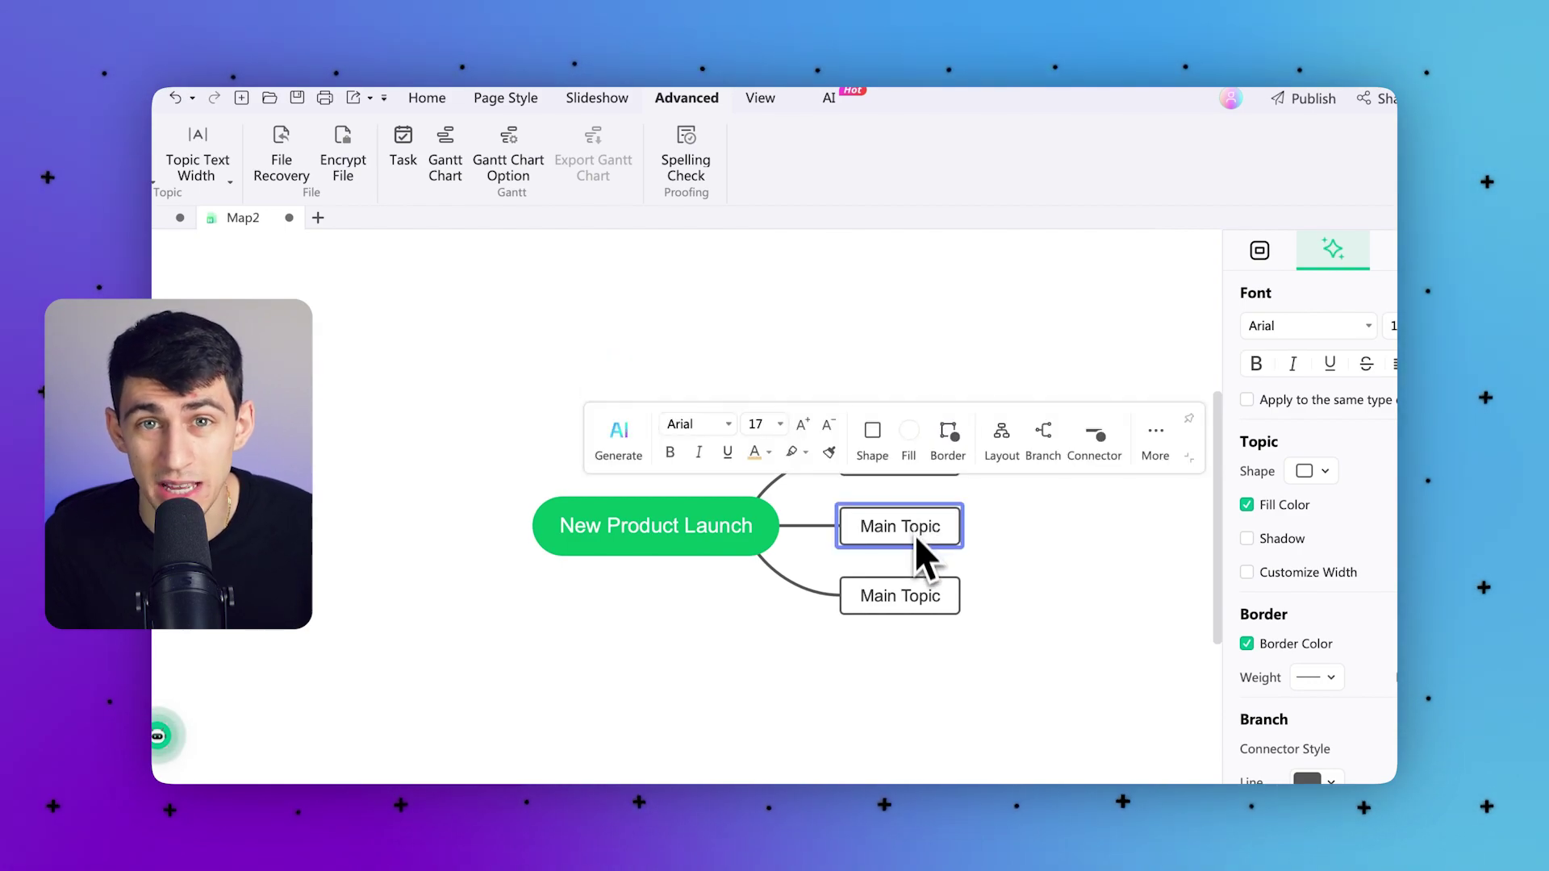
left_click(912, 596)
left_click(980, 614)
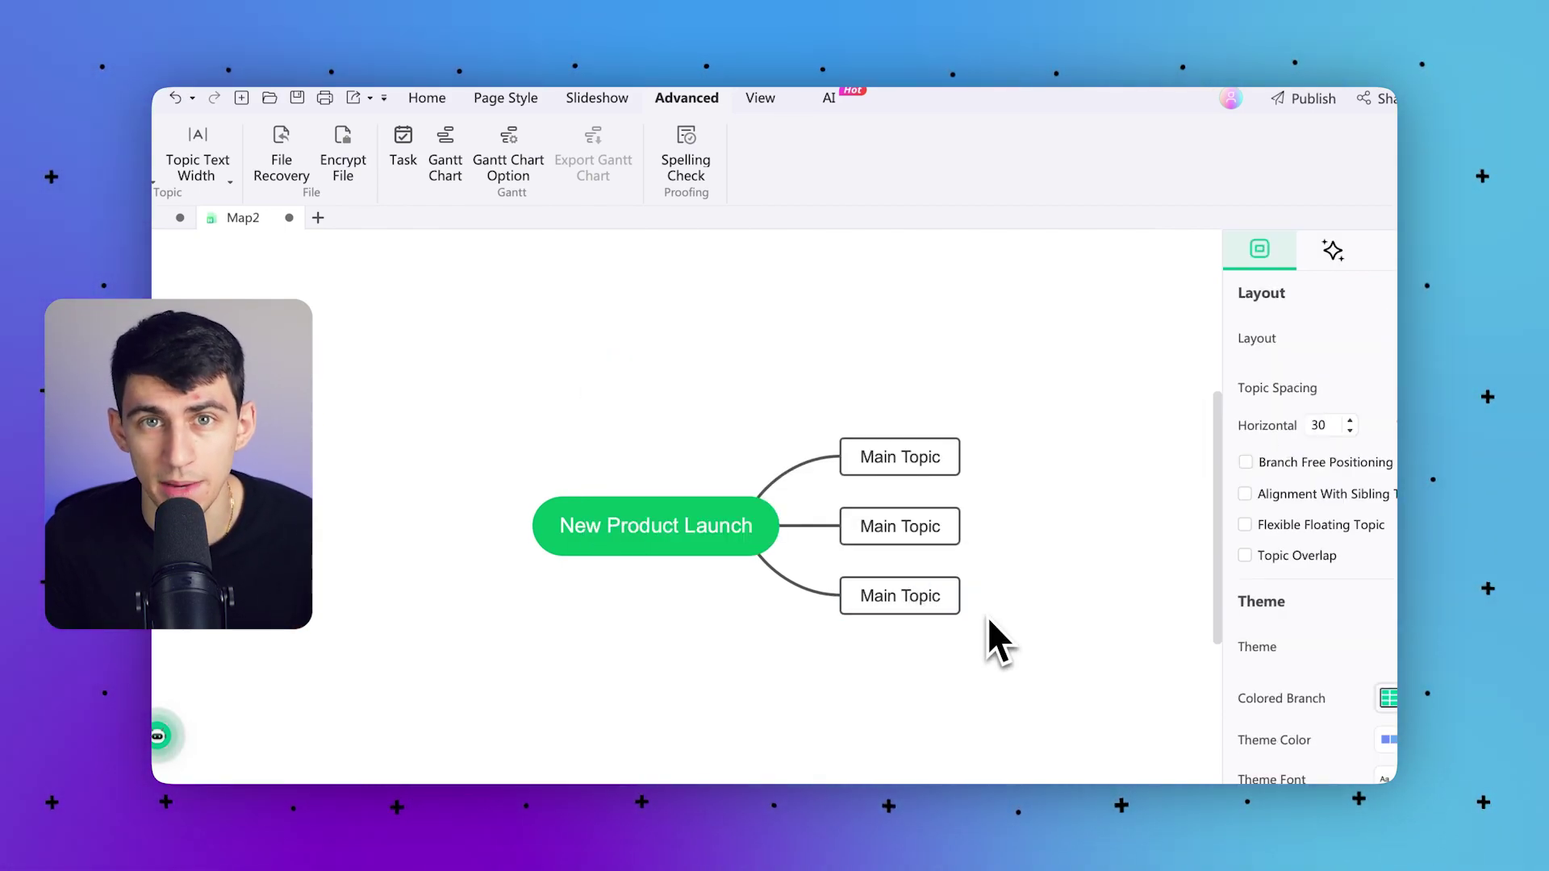
left_click_drag(988, 617, 537, 442)
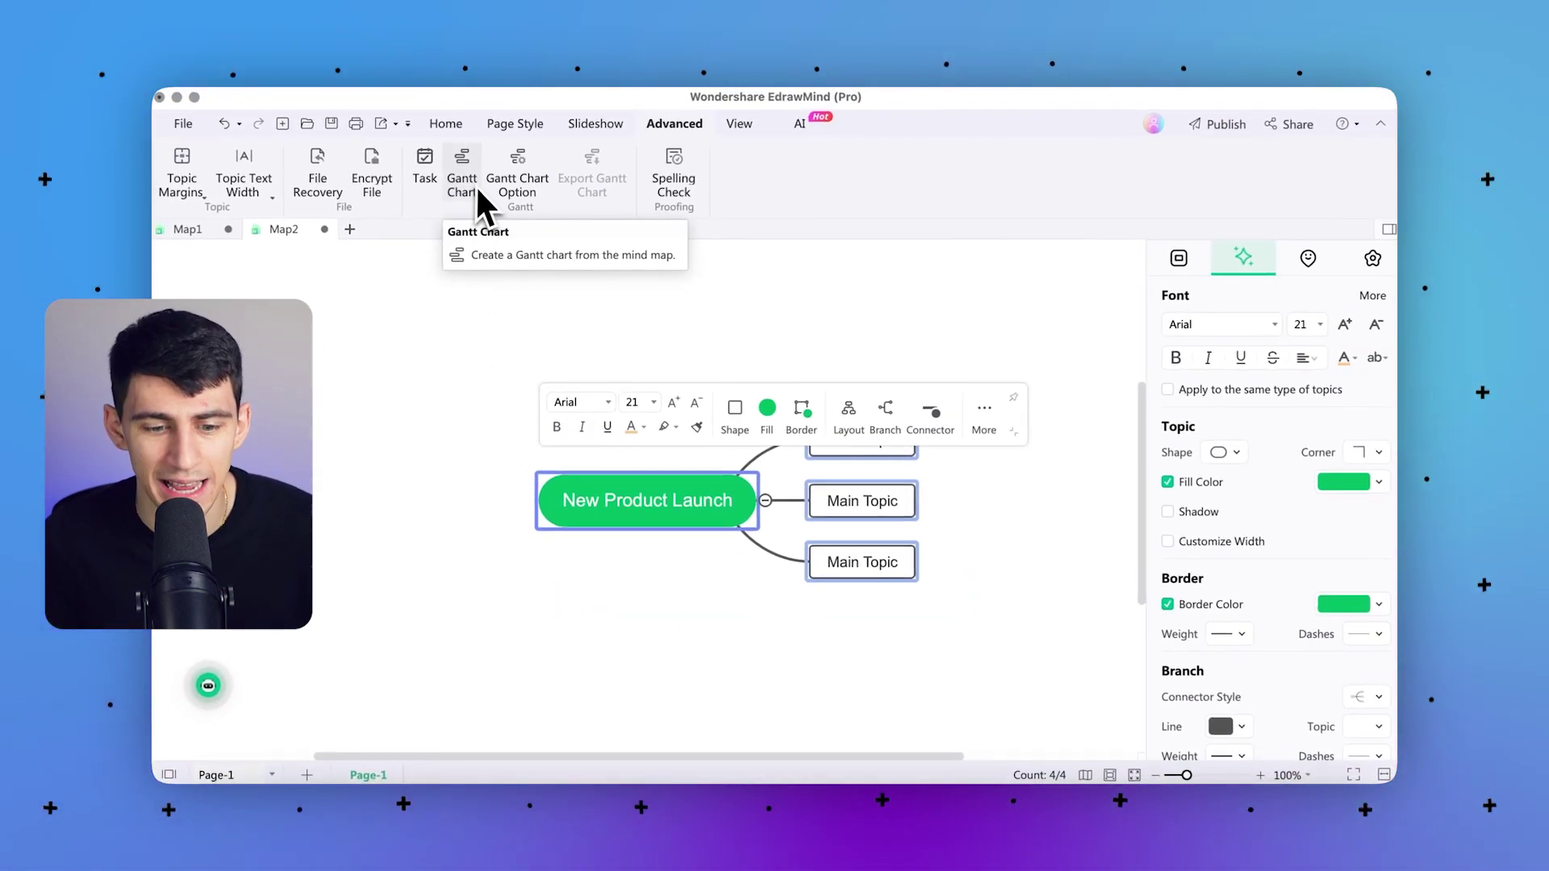
- Convert the map to a Gantt chart and add task information to all four topics
left_click(476, 184)
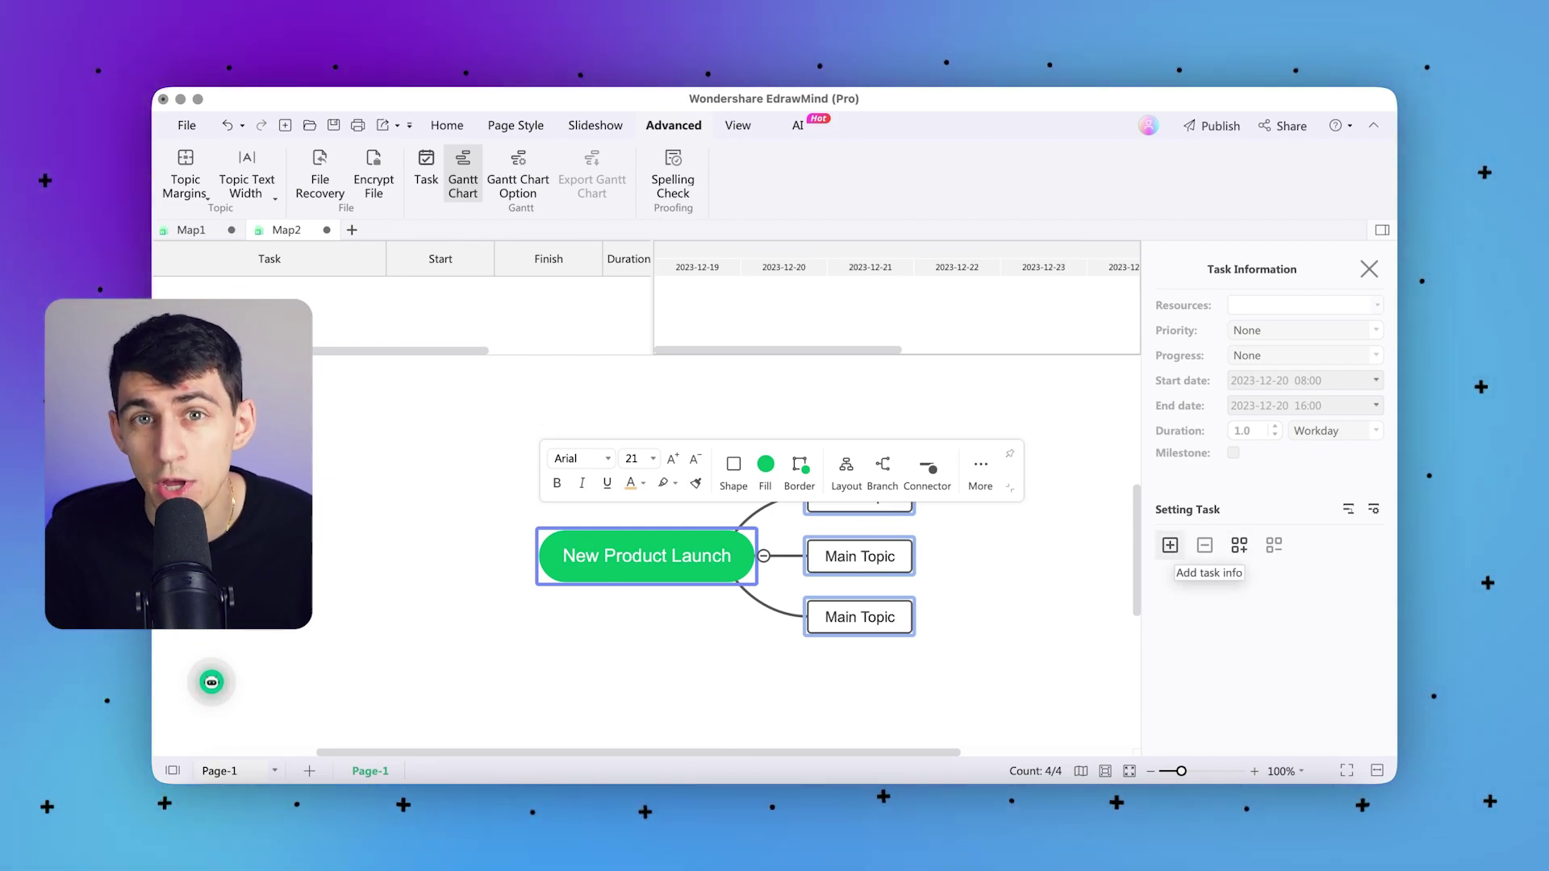
left_click(1169, 545)
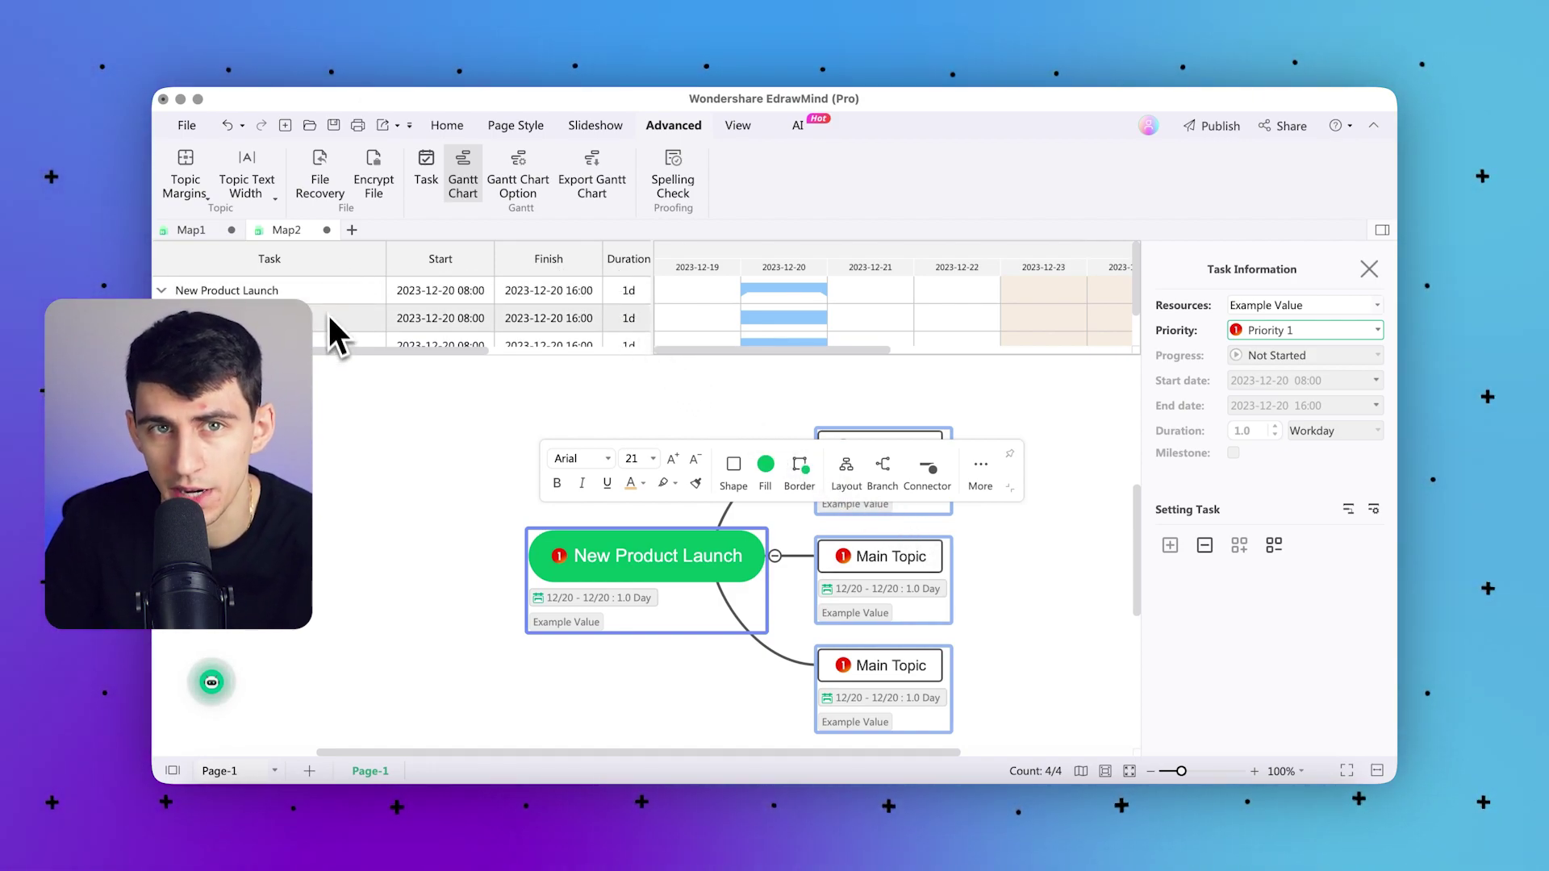
- Change the top Main Topic task's start date to December 22 in the Gantt table
left_click(457, 318)
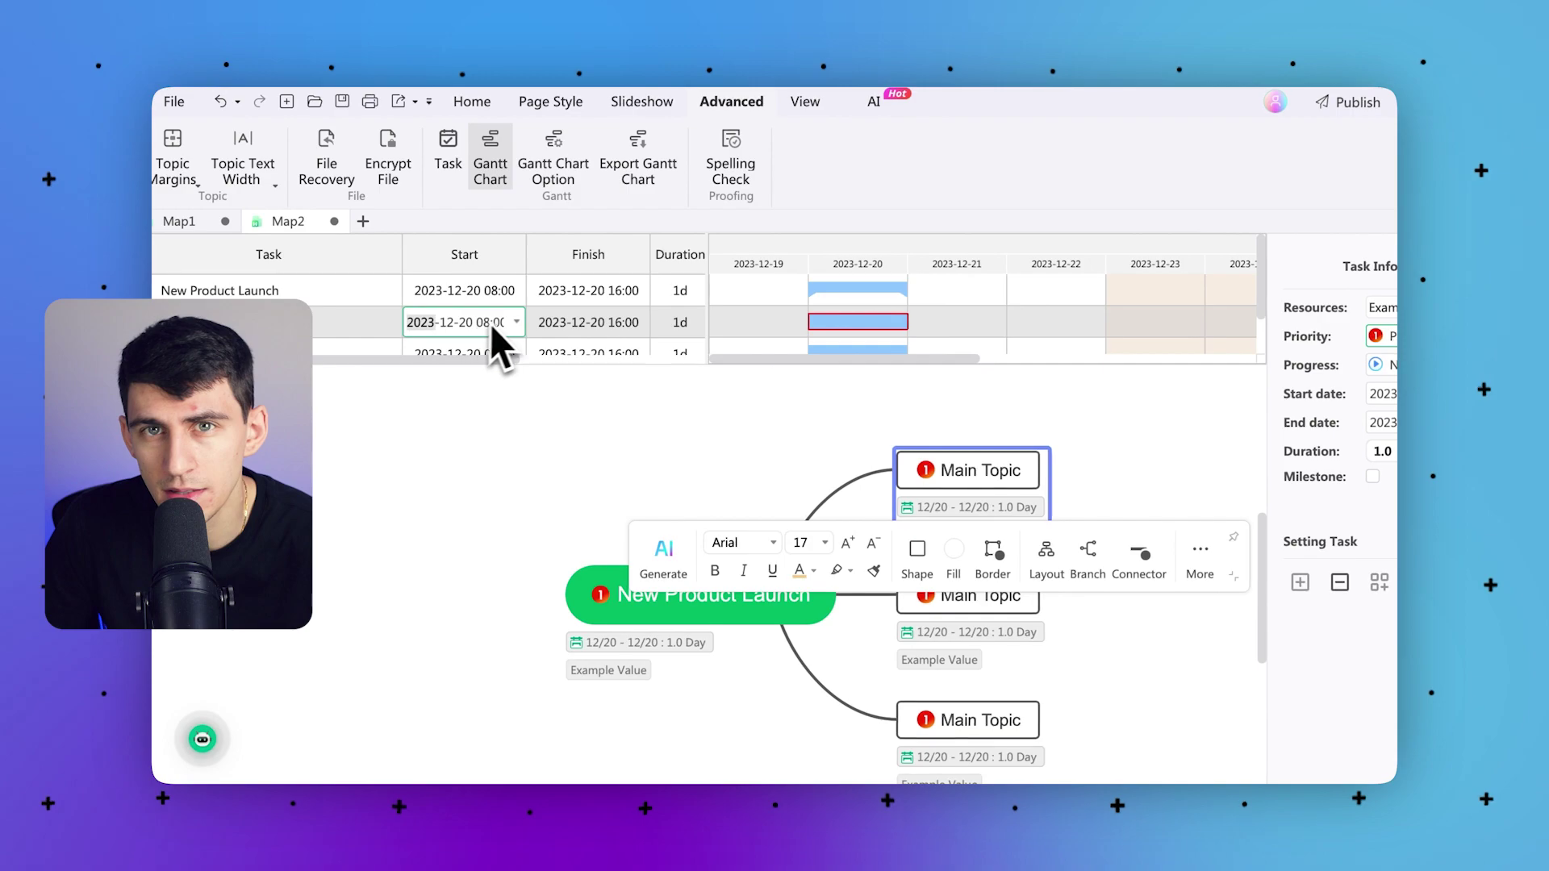
left_click(516, 322)
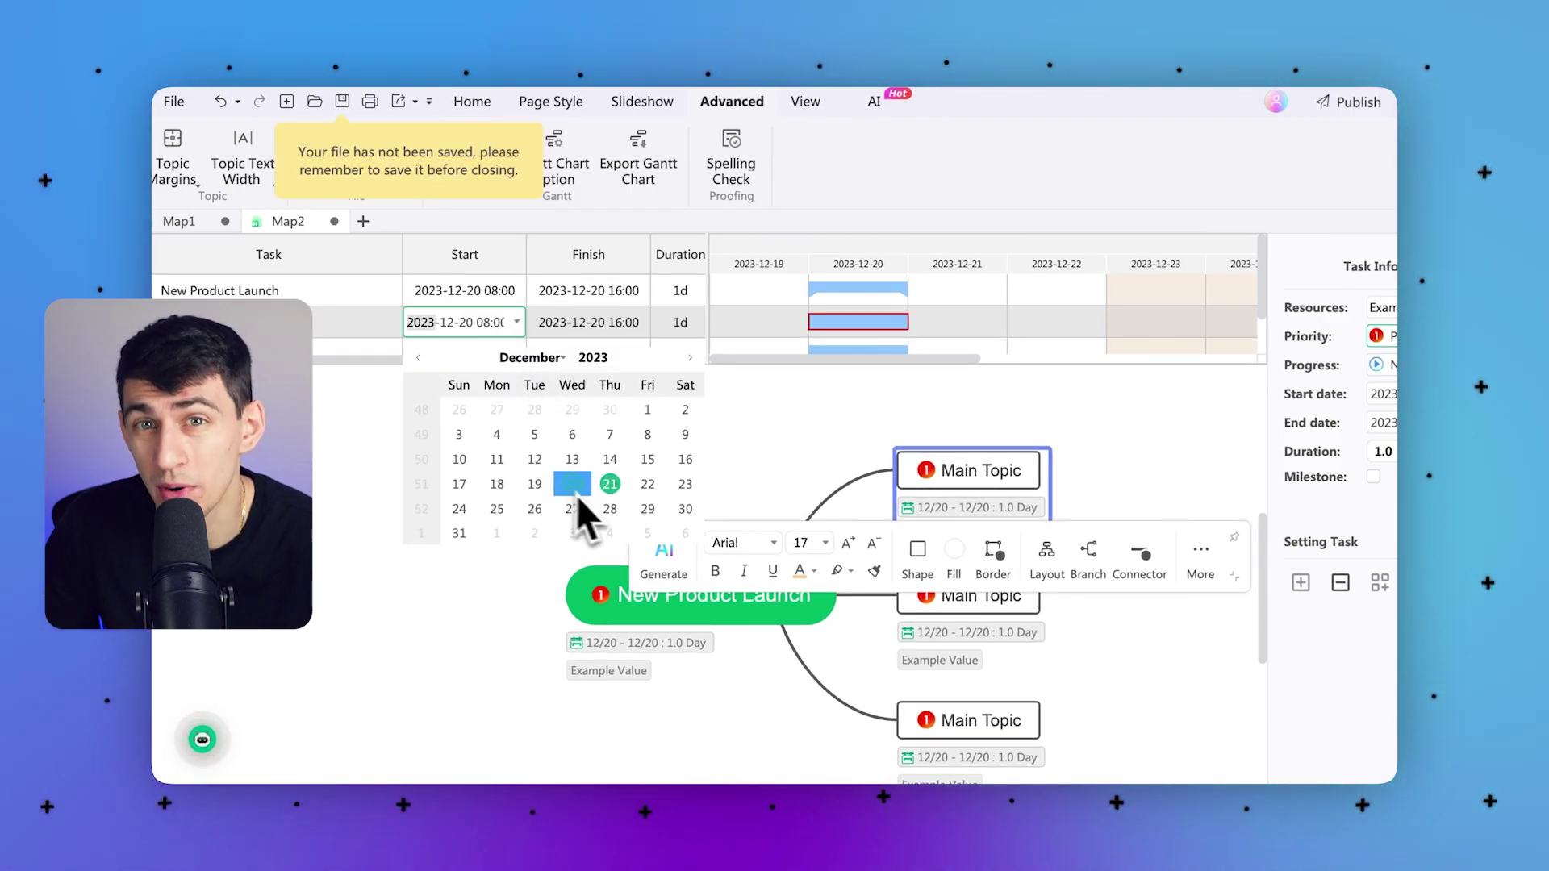
left_click(646, 488)
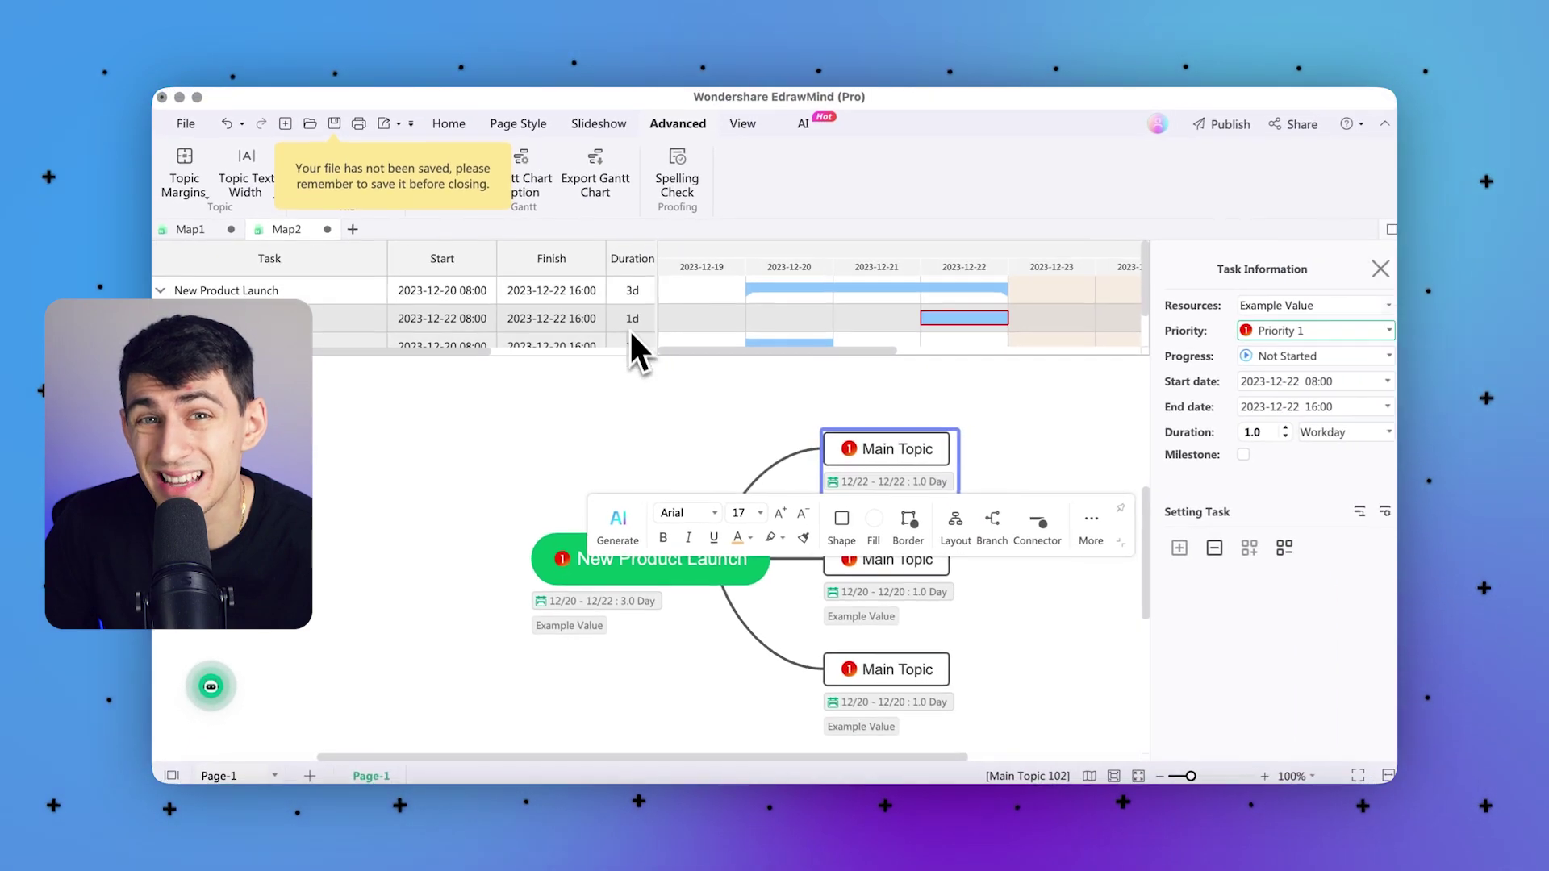
scroll(726, 322, "down", 2)
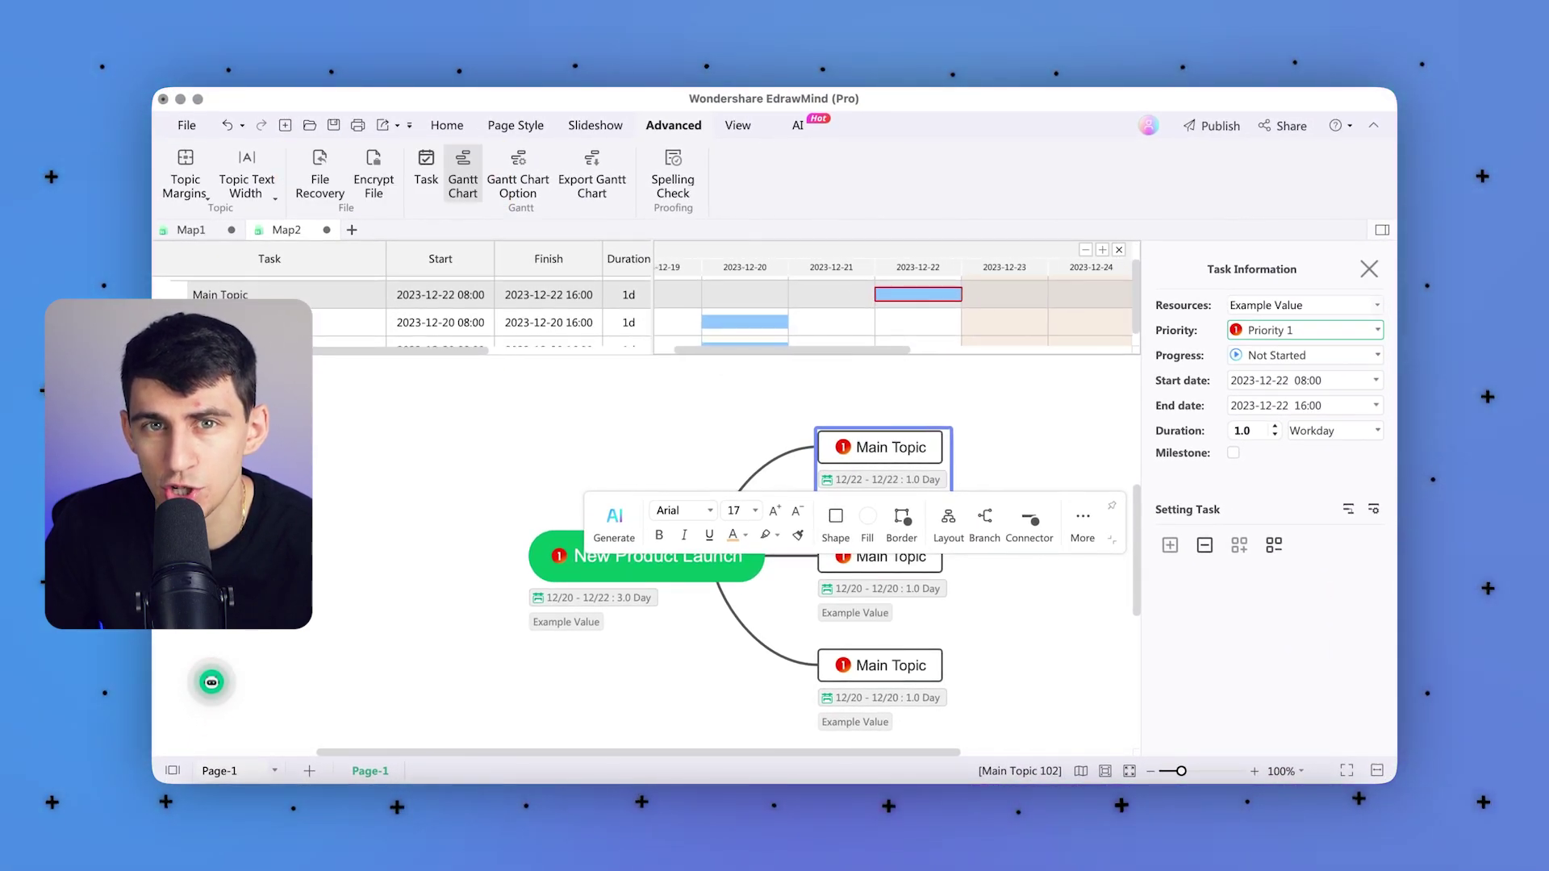
scroll(718, 338, "left", 1)
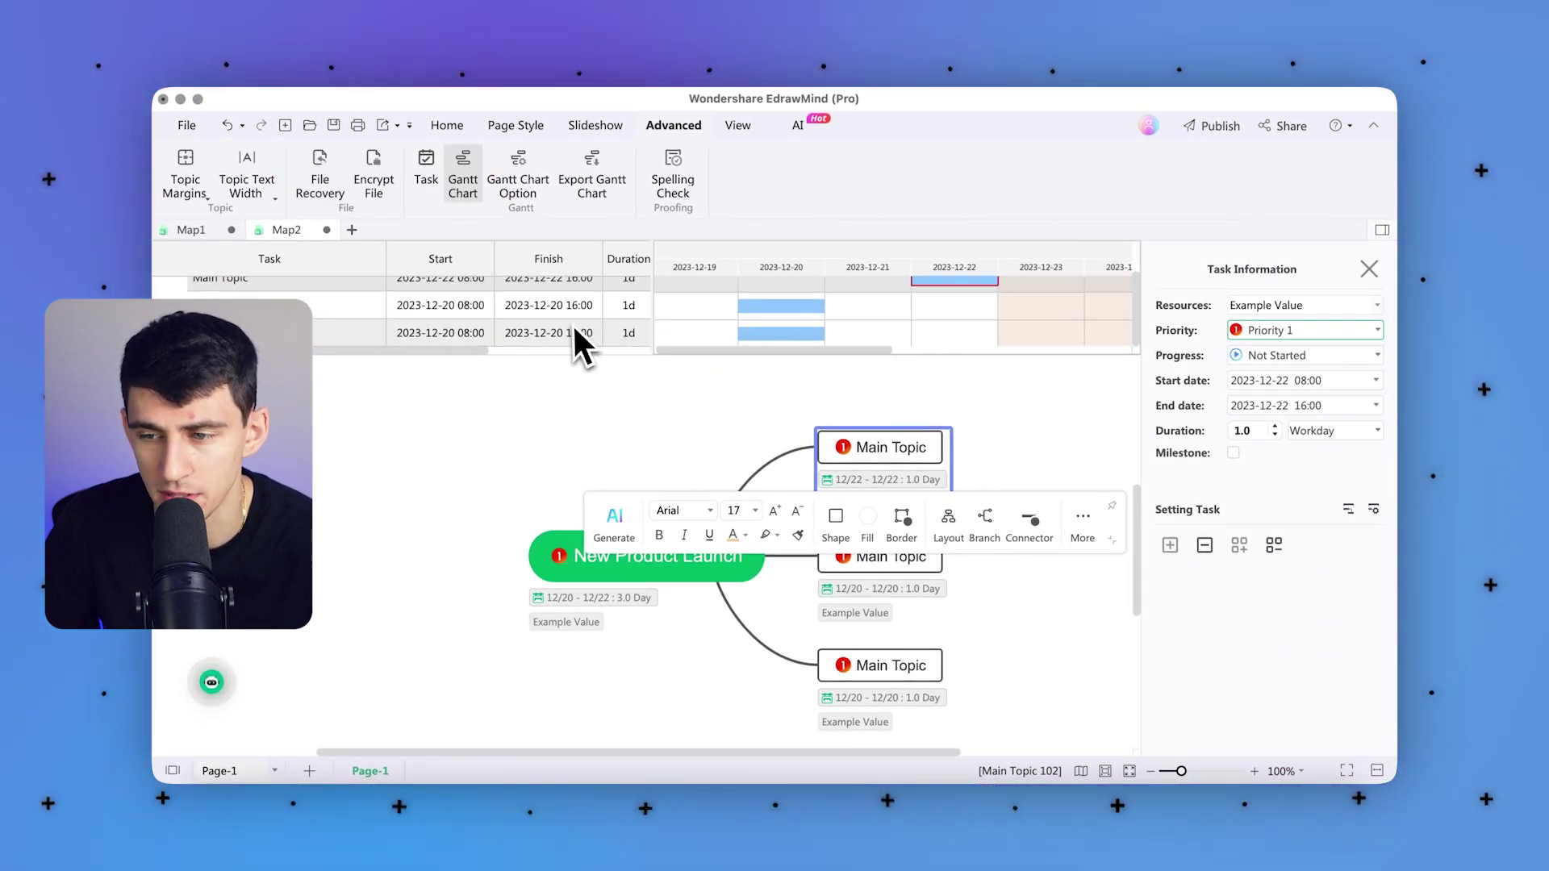
scroll(578, 336, "up", 2)
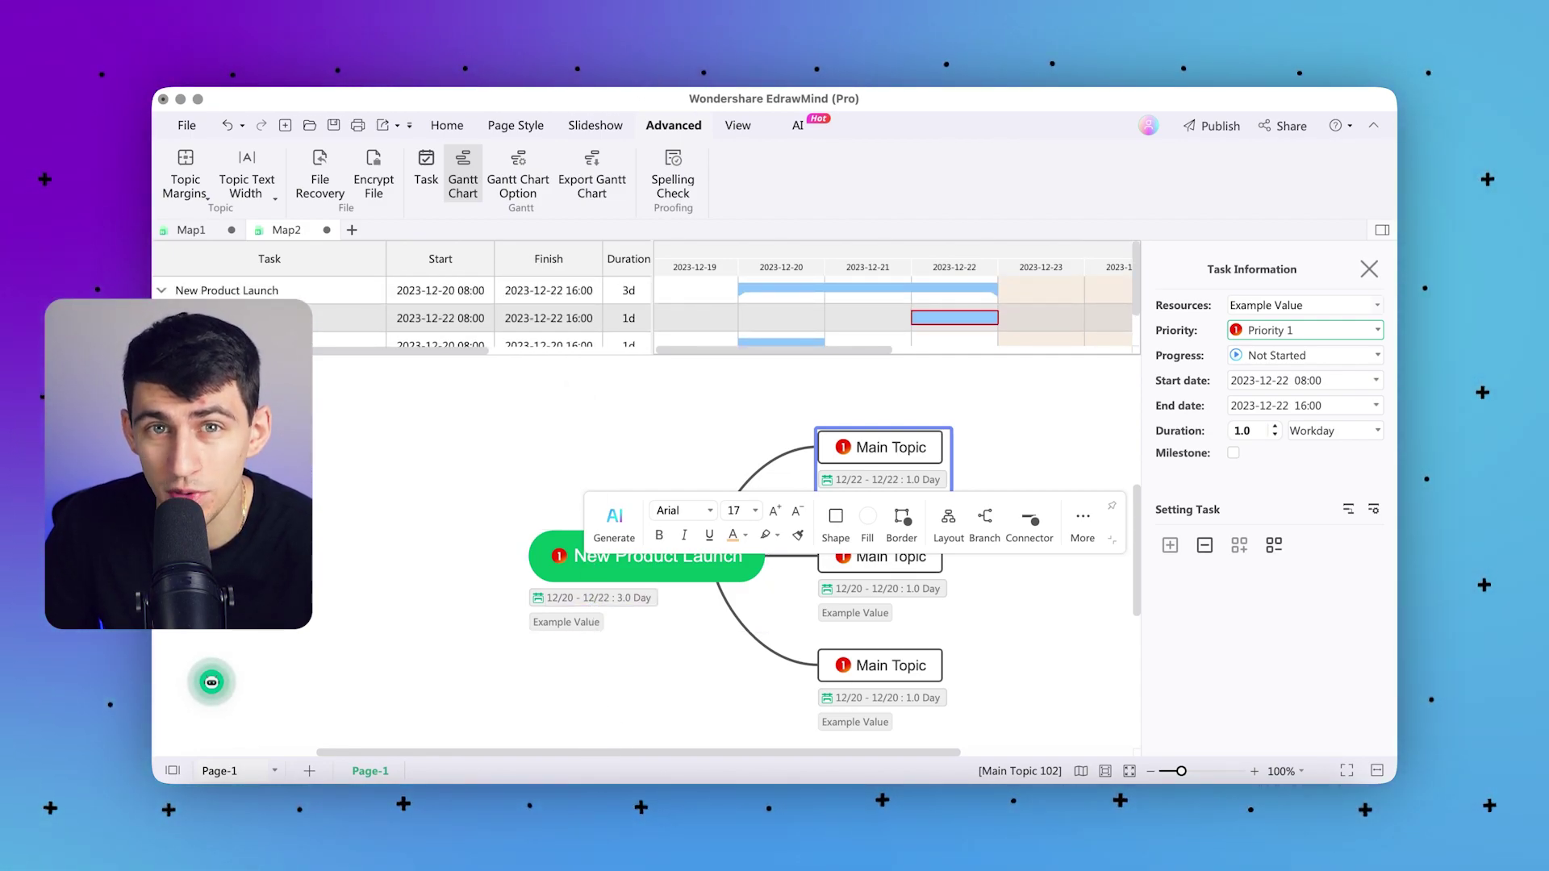
left_click(664, 658)
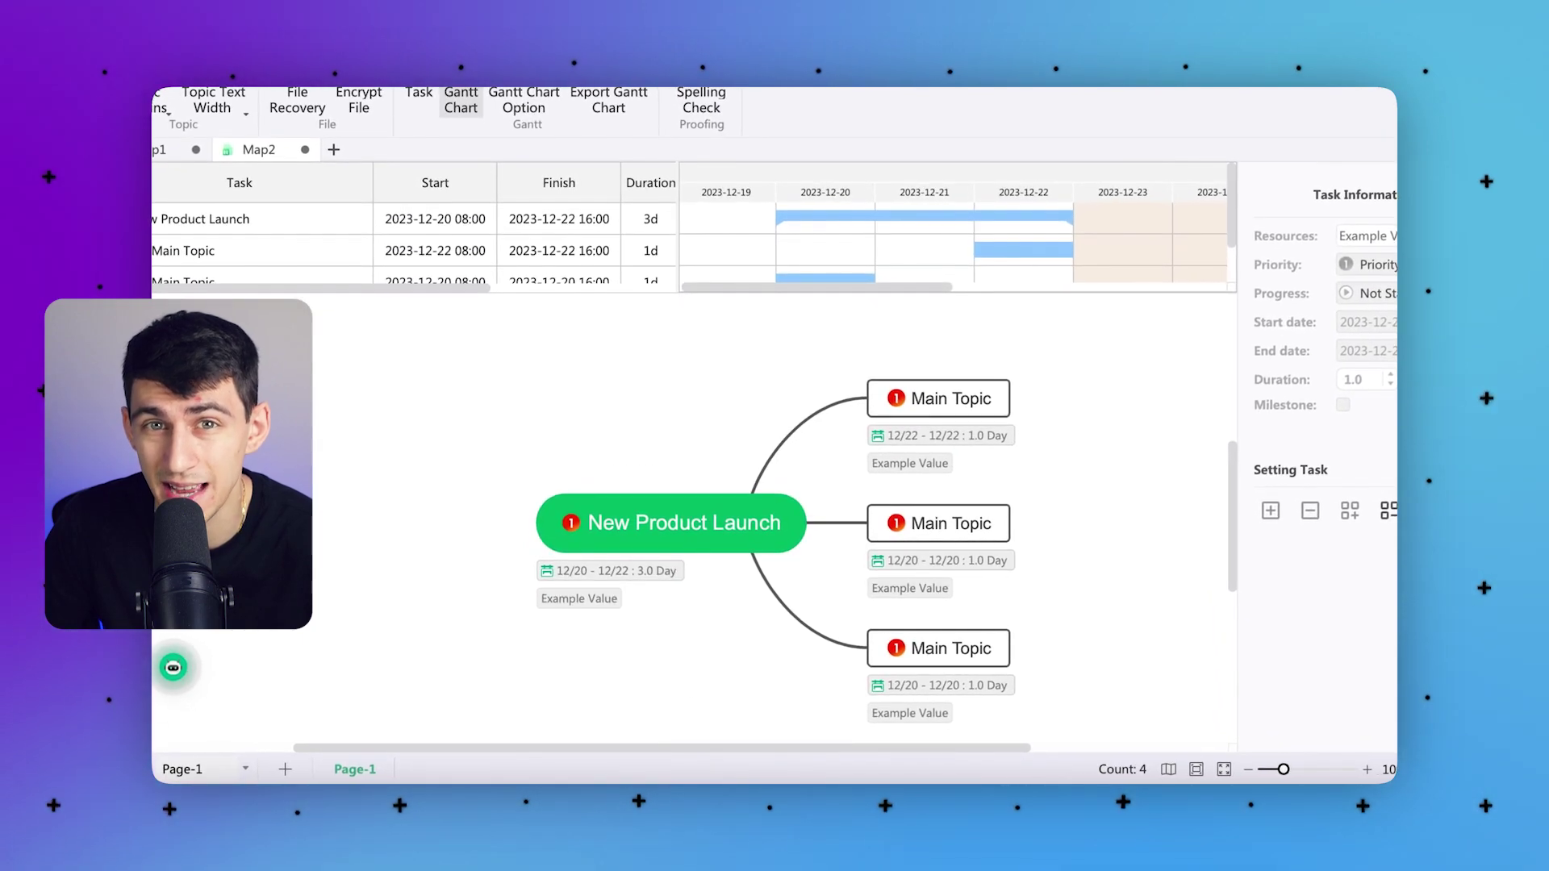